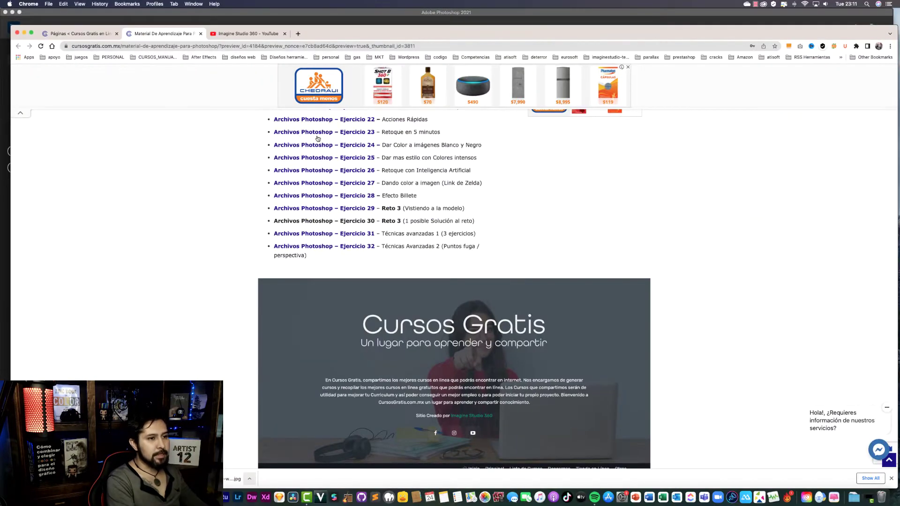
Step: Reload the Photoshop materials page and scroll down to Ejercicio 32 at the list's end
key(super+r)
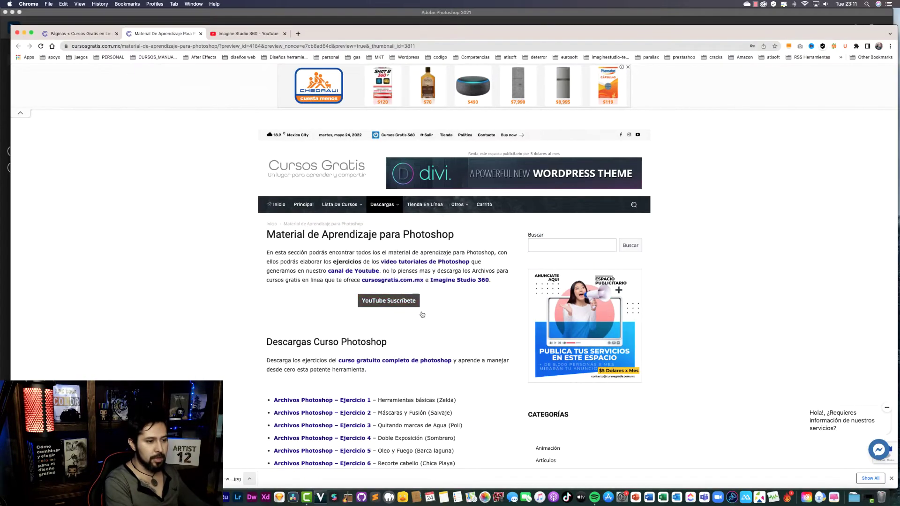
scroll(449, 293, down, 5)
scroll(449, 293, down, 5)
scroll(422, 293, down, 5)
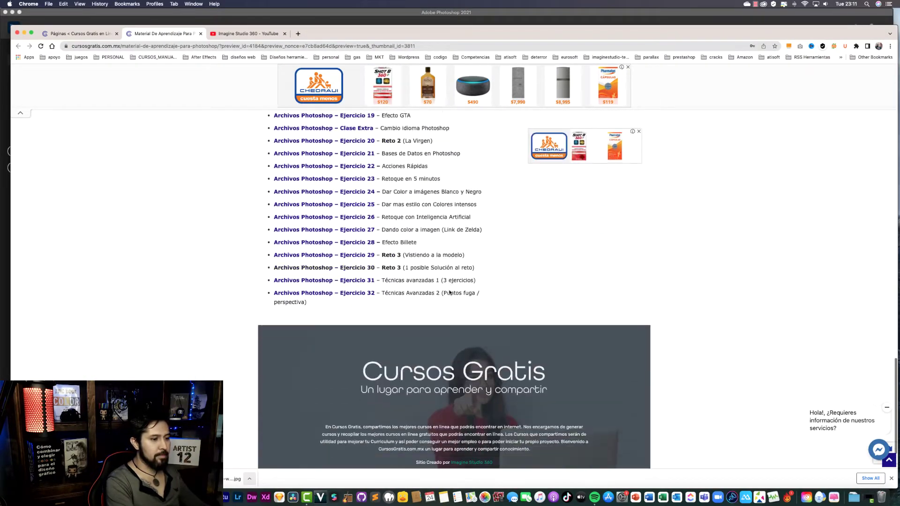
scroll(328, 292, down, 2)
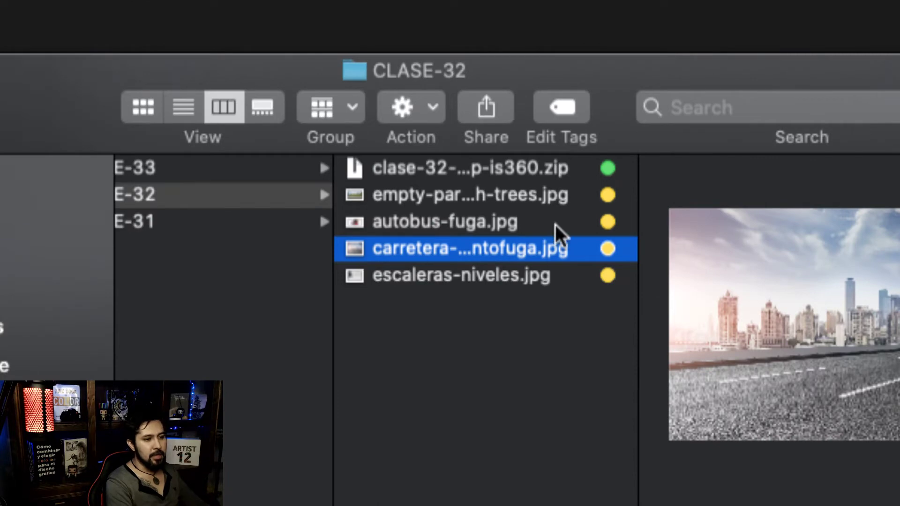
Step: Preview the CLASE-32 images and drag carretera-puntofuga.jpg into Photoshop to open it
click(509, 212)
click(480, 196)
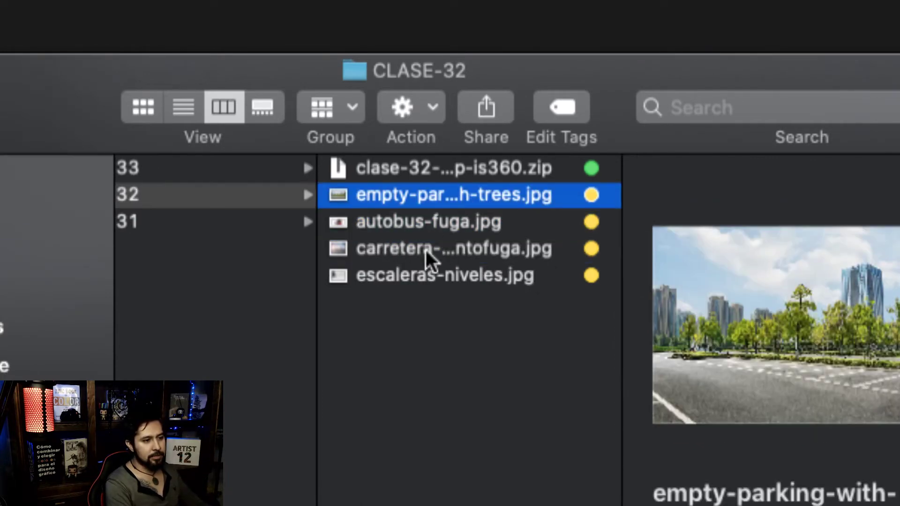
click(389, 253)
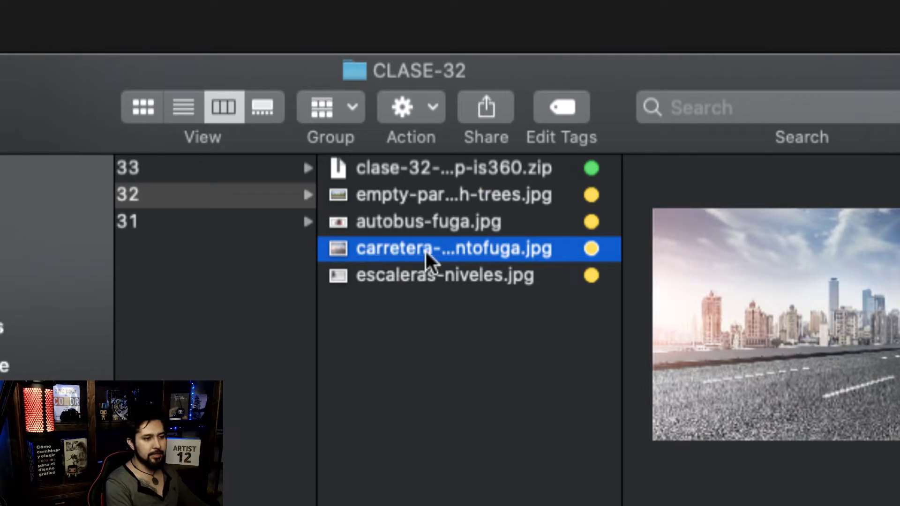
key(Return)
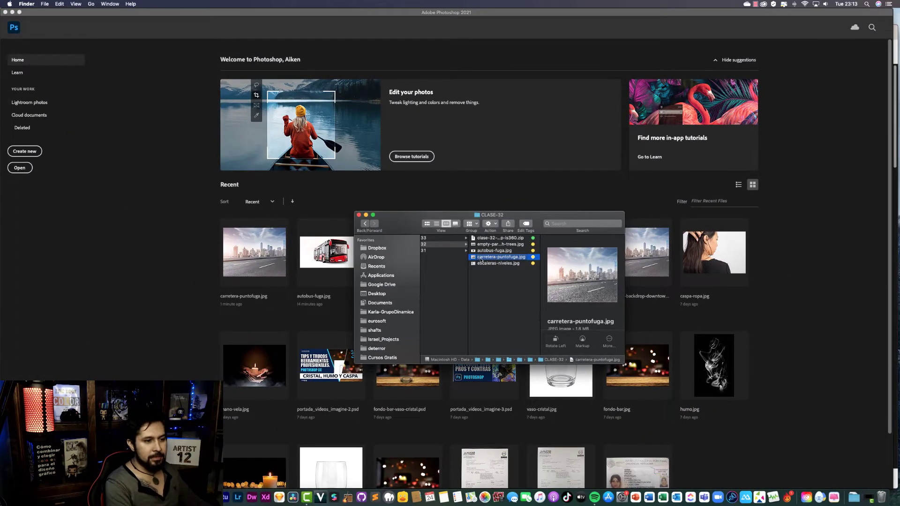
drag(529, 277, 736, 332)
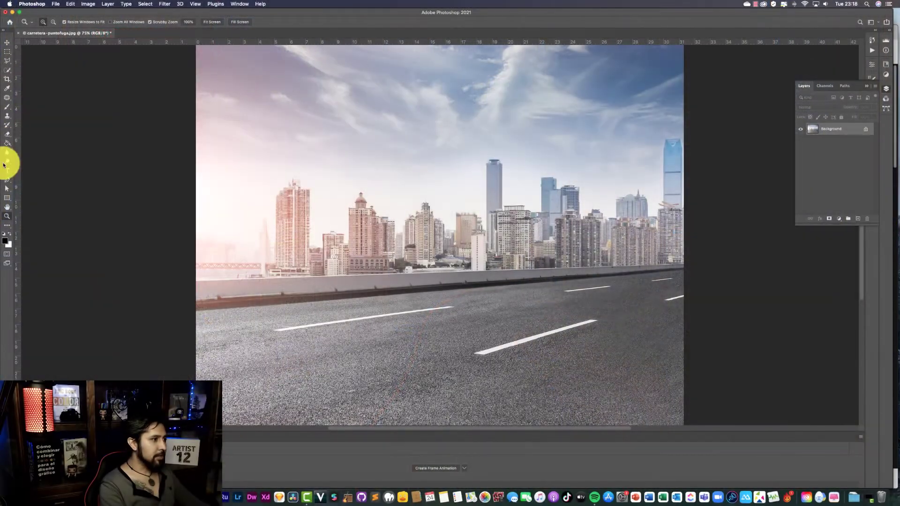
Step: Create a VELOCIDAD text layer over the city photo
click(7, 170)
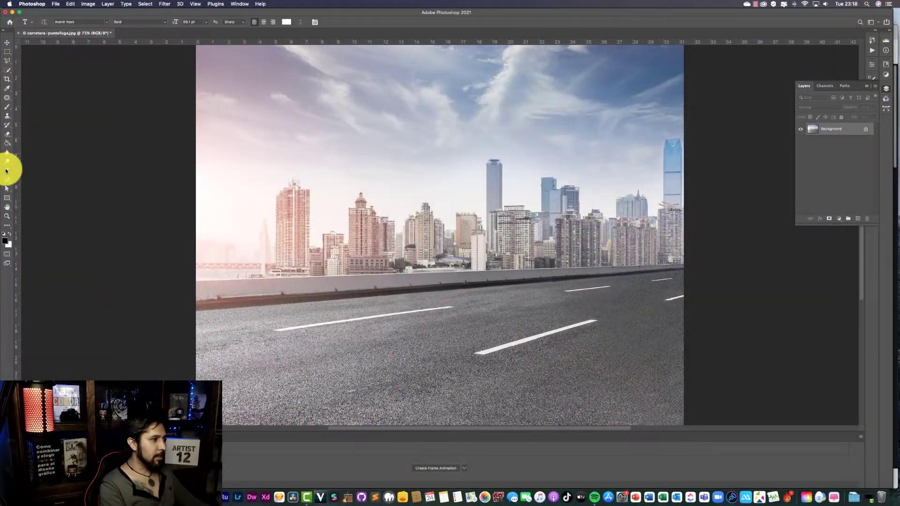
click(395, 188)
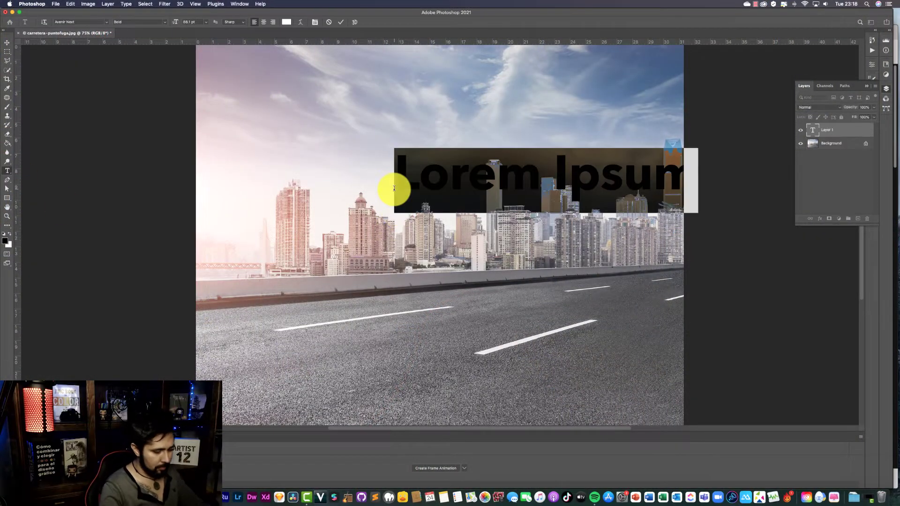
text(VELOCIDAD)
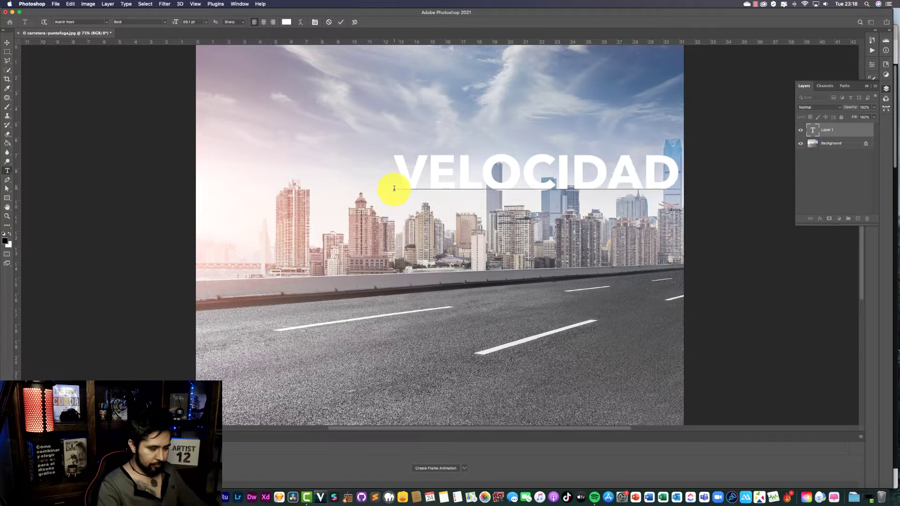
key(super+a)
click(7, 42)
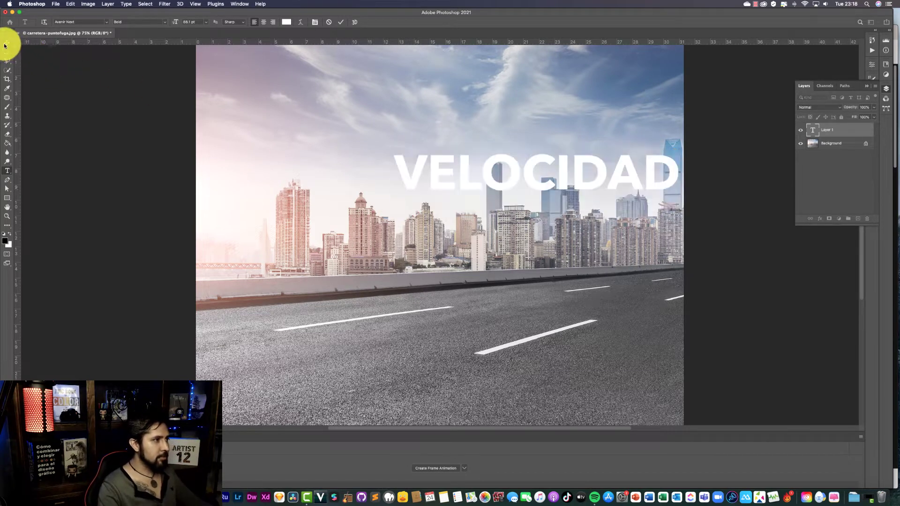
Step: Move VELOCIDAD down onto the road and scale it to fit between the lane lines
mouse_move(434, 186)
mouse_down()
mouse_move(332, 305)
mouse_move(335, 318)
mouse_up()
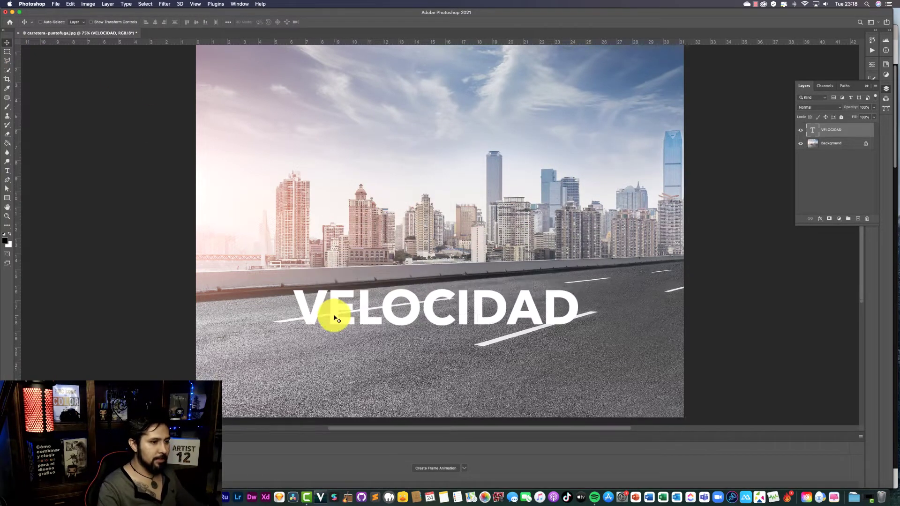
key(super+t)
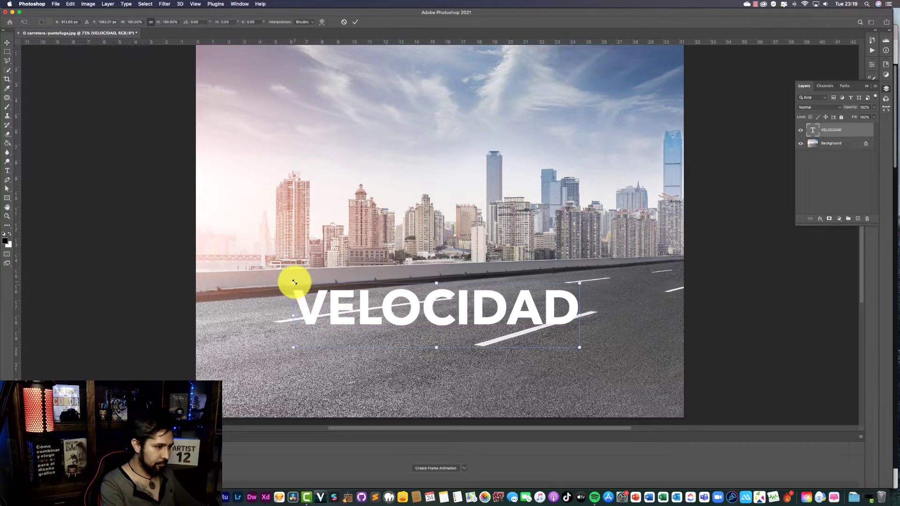
mouse_move(295, 282)
mouse_down()
mouse_move(347, 311)
mouse_move(344, 302)
mouse_move(426, 322)
mouse_move(401, 311)
mouse_up()
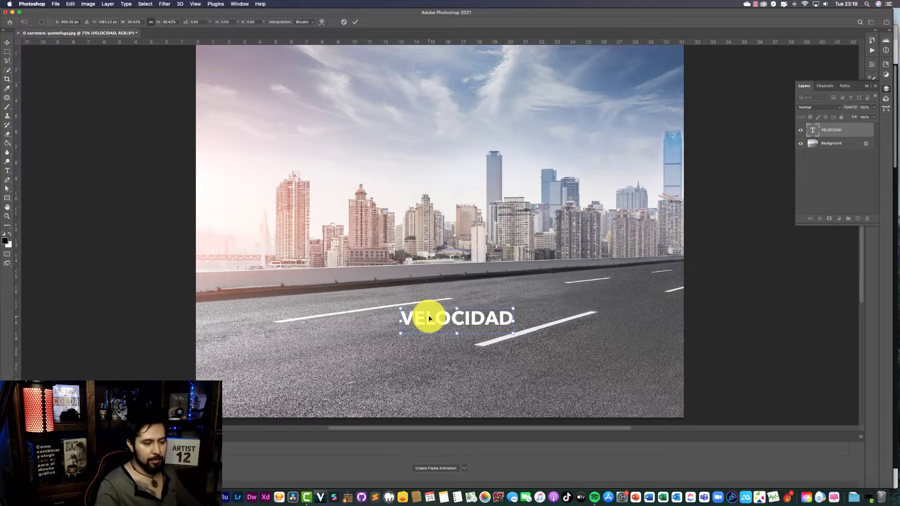
key(Return)
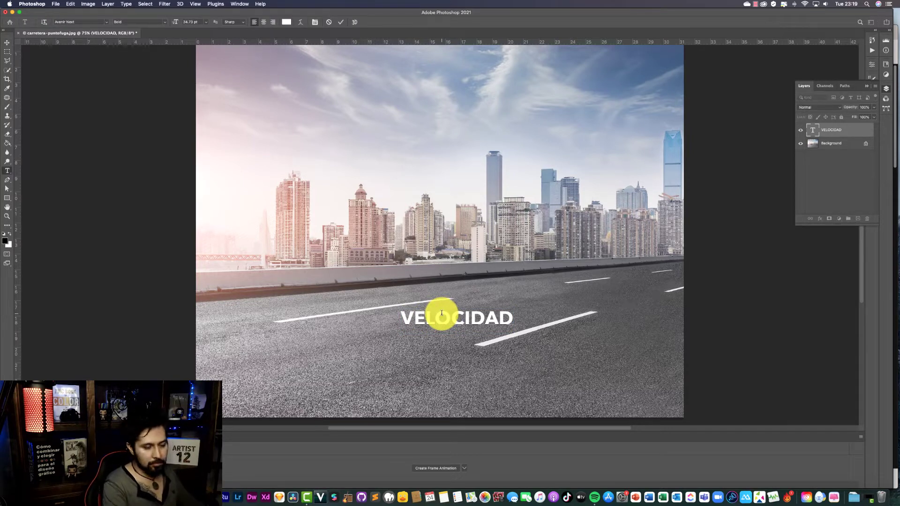
click(7, 42)
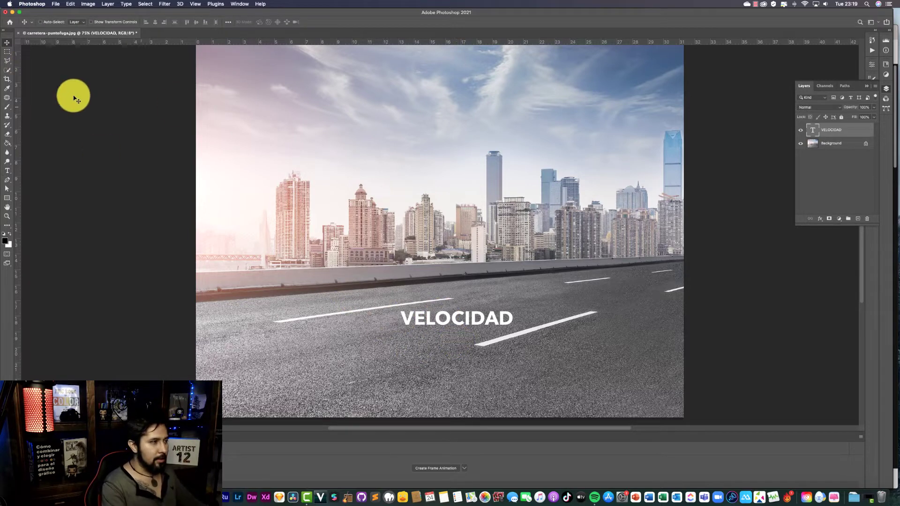
Step: Rasterize the VELOCIDAD type layer and marquee-select the word to cut it out
right_click(860, 131)
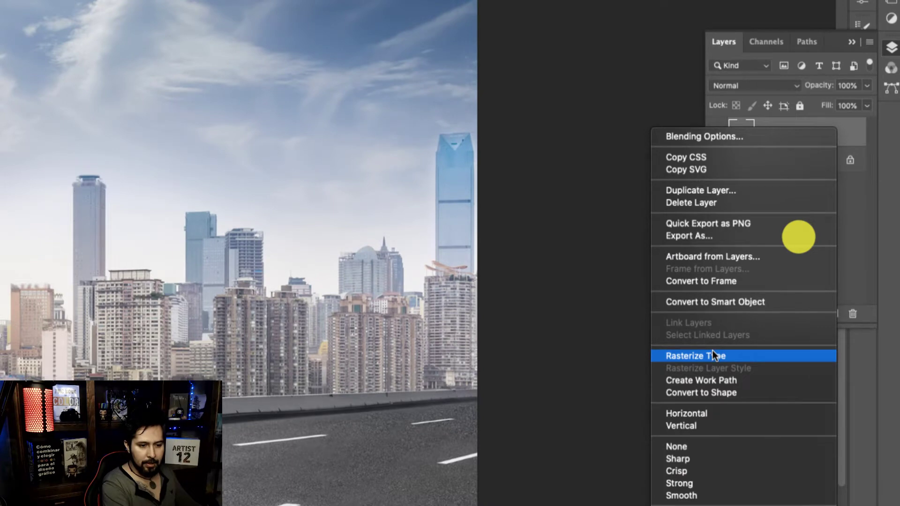
click(713, 357)
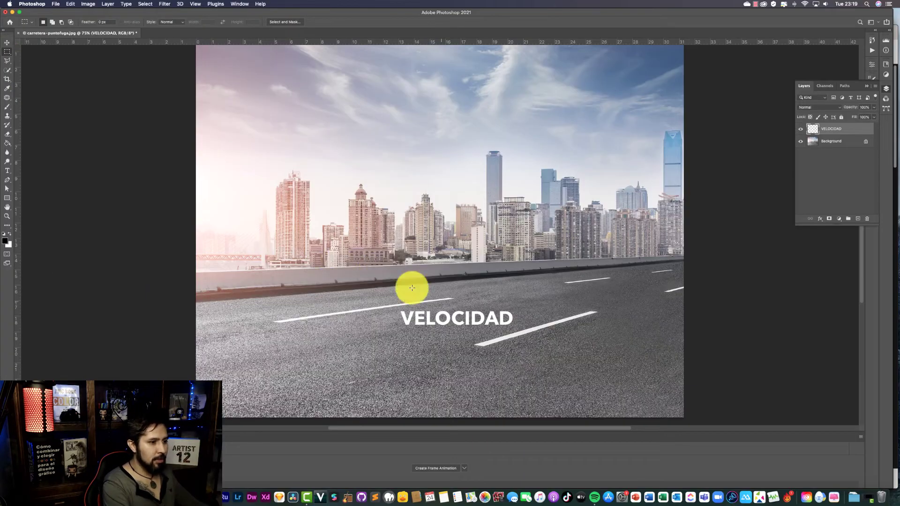
mouse_move(397, 307)
mouse_down()
mouse_move(494, 338)
mouse_move(518, 330)
mouse_up()
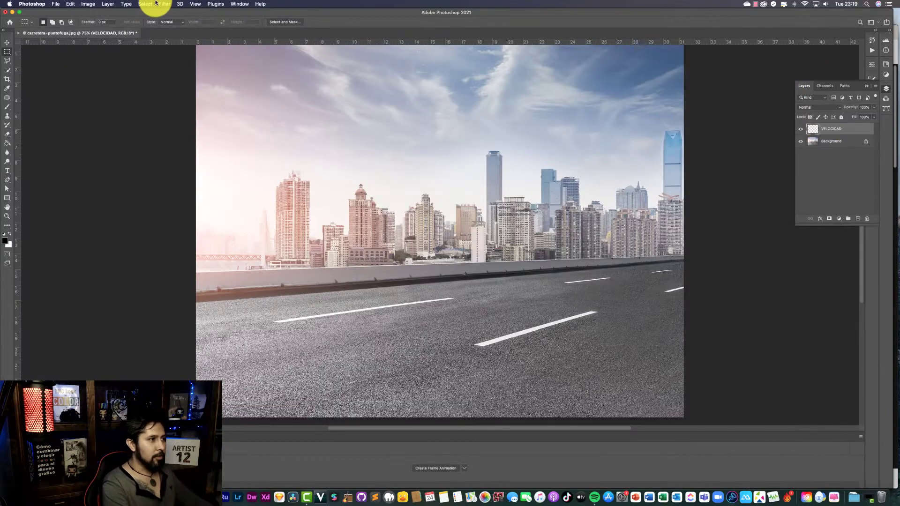
Step: In Vanishing Point, replace the old plane with a four-corner road plane and paste VELOCIDAD
click(165, 5)
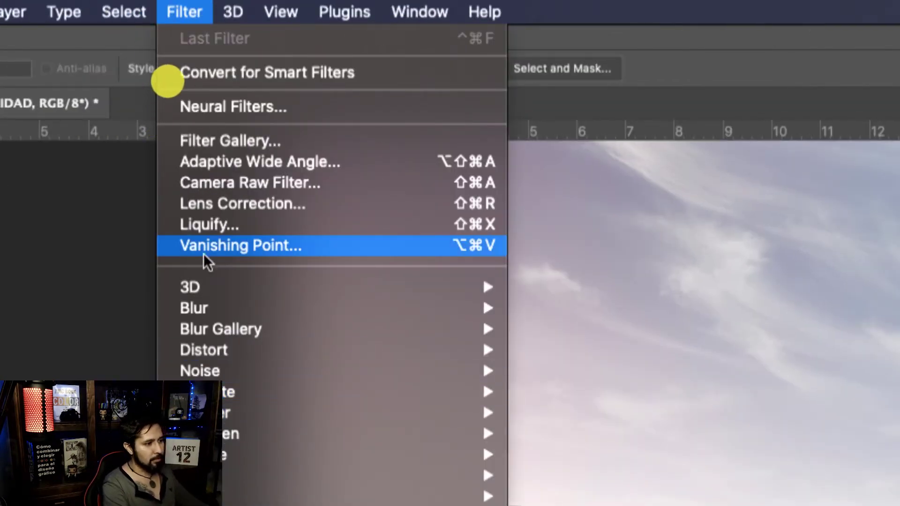
click(242, 250)
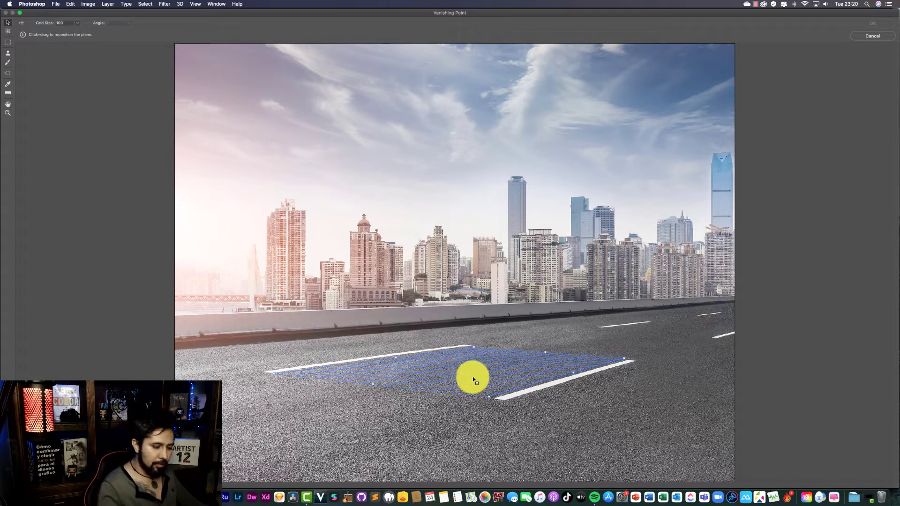
key(BackSpace)
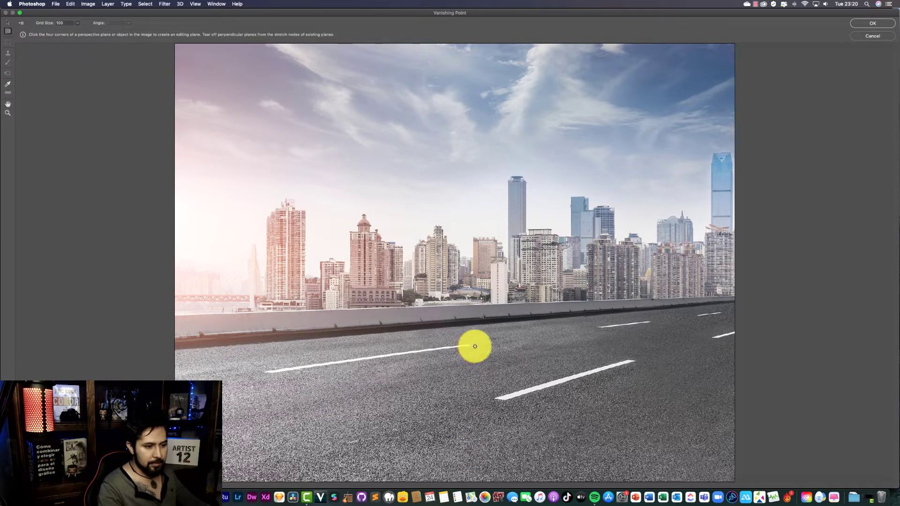
click(476, 347)
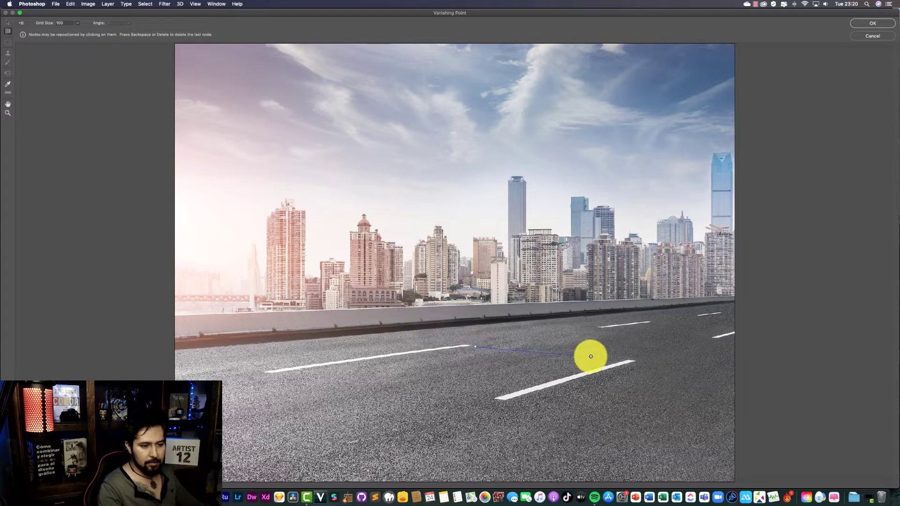
click(623, 358)
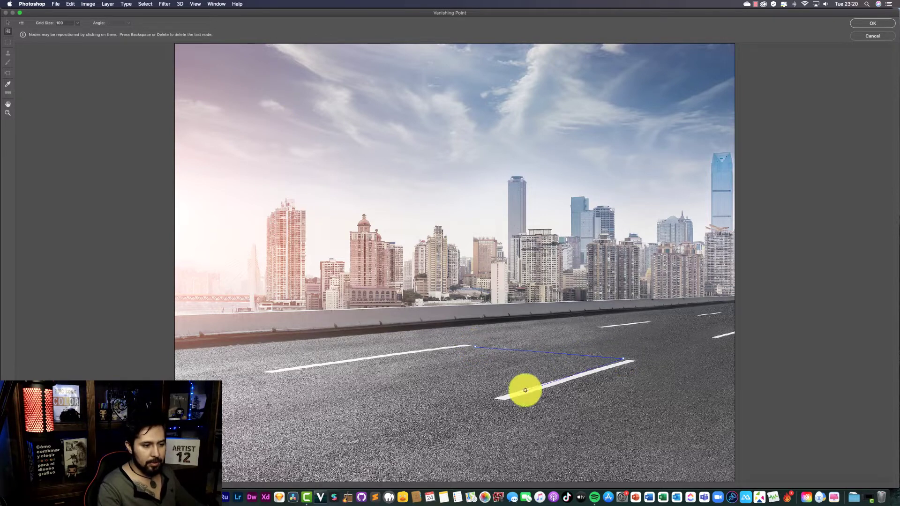
click(491, 397)
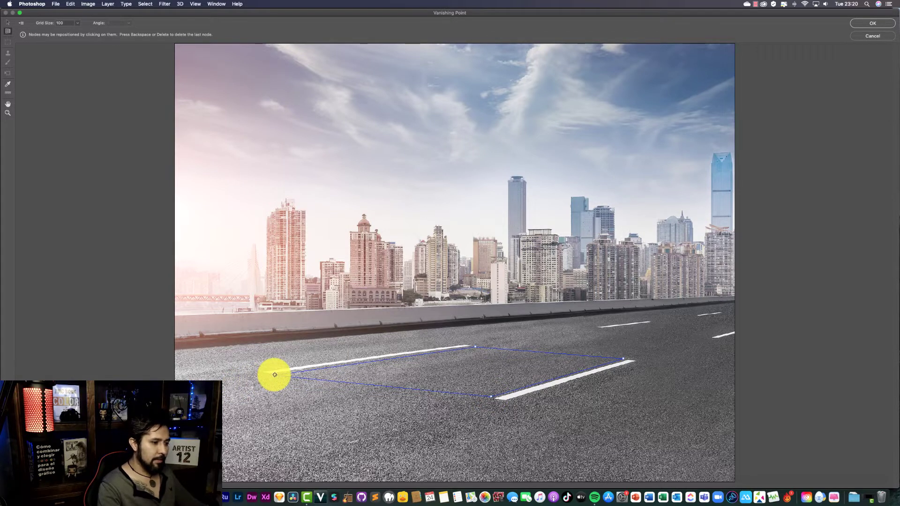
click(276, 376)
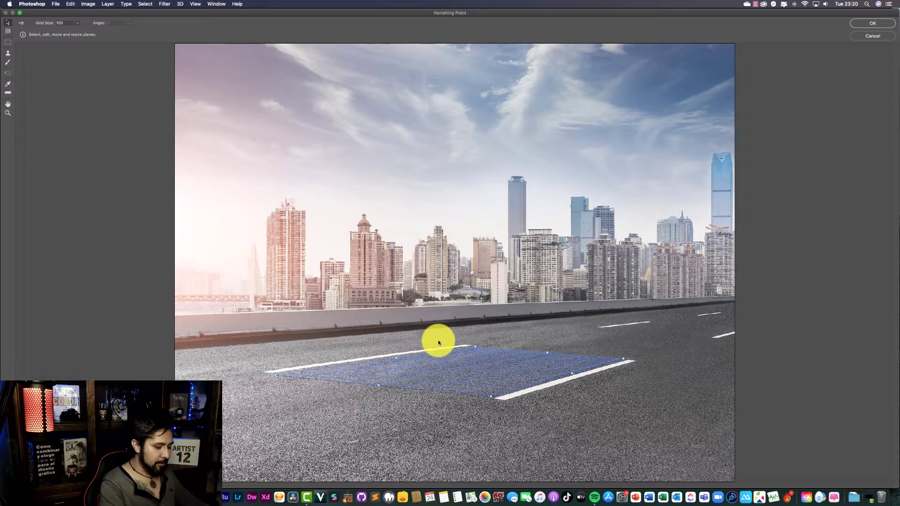
key(super+v)
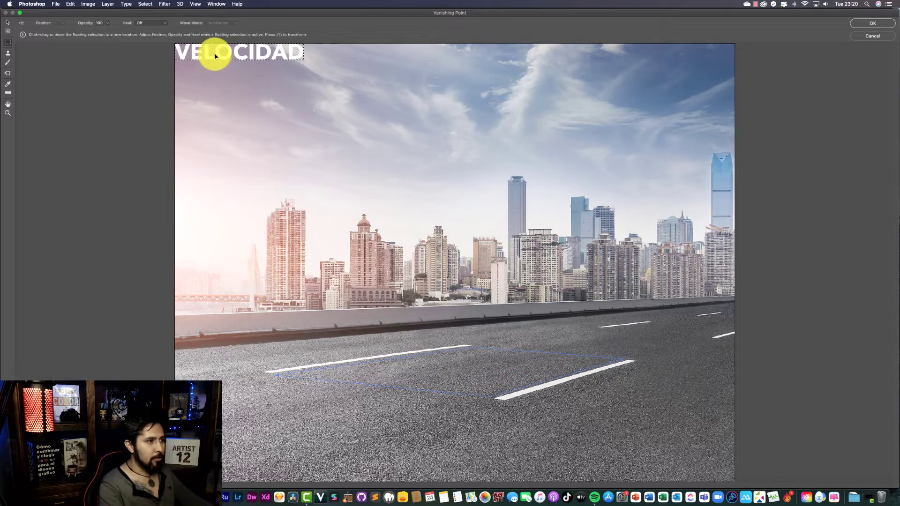
Step: Rotate, move and stretch the pasted VELOCIDAD along the road plane, then apply it
mouse_move(218, 57)
mouse_down()
mouse_move(318, 145)
mouse_move(412, 206)
mouse_move(426, 281)
mouse_move(399, 311)
mouse_move(448, 383)
mouse_move(435, 375)
mouse_move(472, 379)
mouse_up()
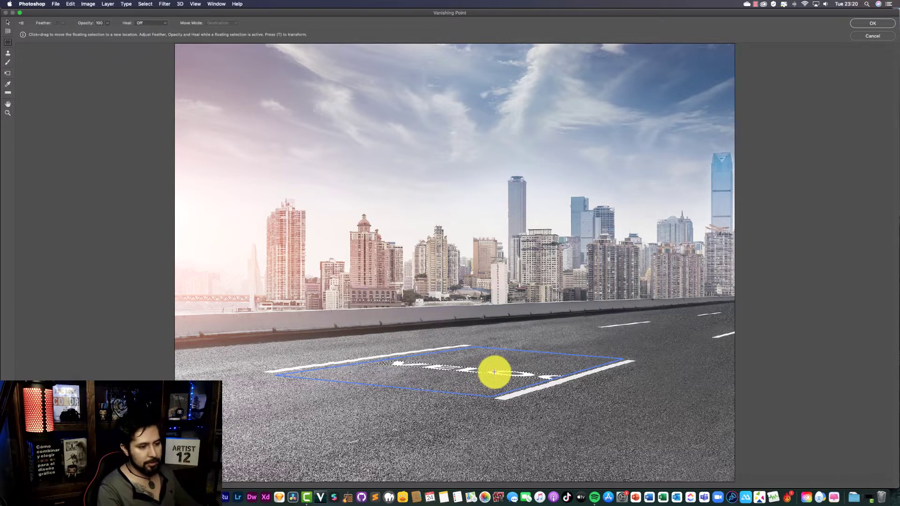
click(393, 417)
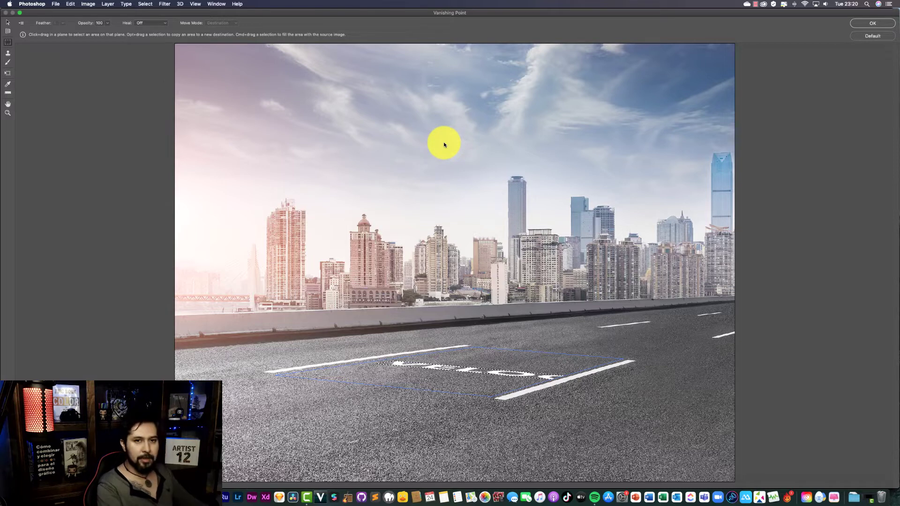
key(t)
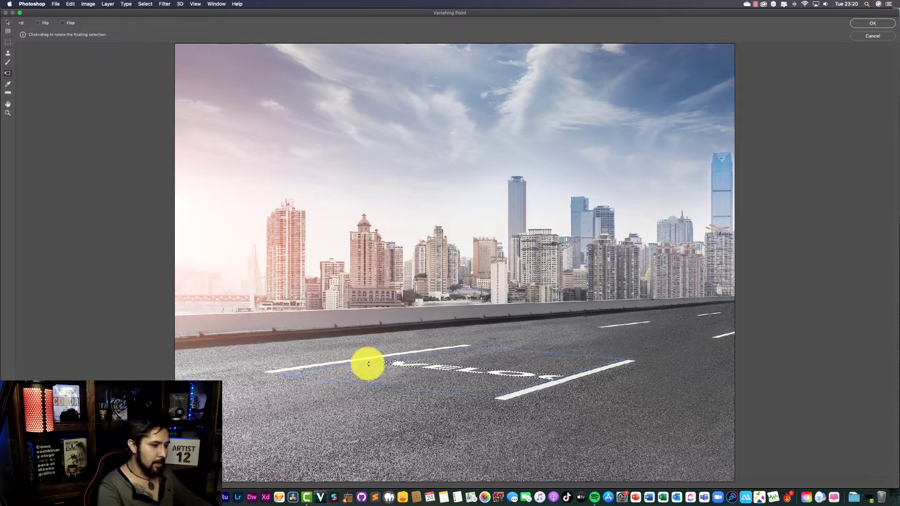
mouse_move(369, 364)
mouse_down()
mouse_move(435, 415)
mouse_move(495, 423)
mouse_up()
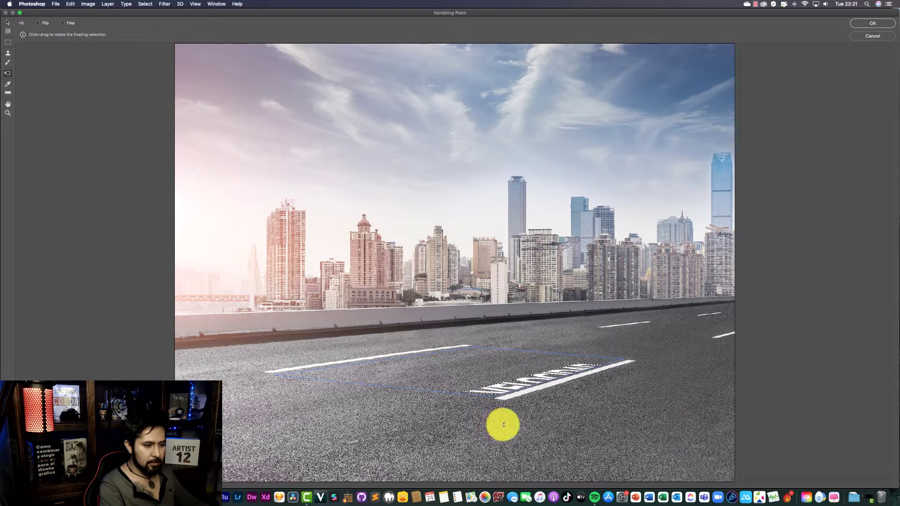
mouse_move(501, 388)
mouse_down()
mouse_move(342, 369)
mouse_move(462, 379)
mouse_move(506, 374)
mouse_move(412, 375)
mouse_up()
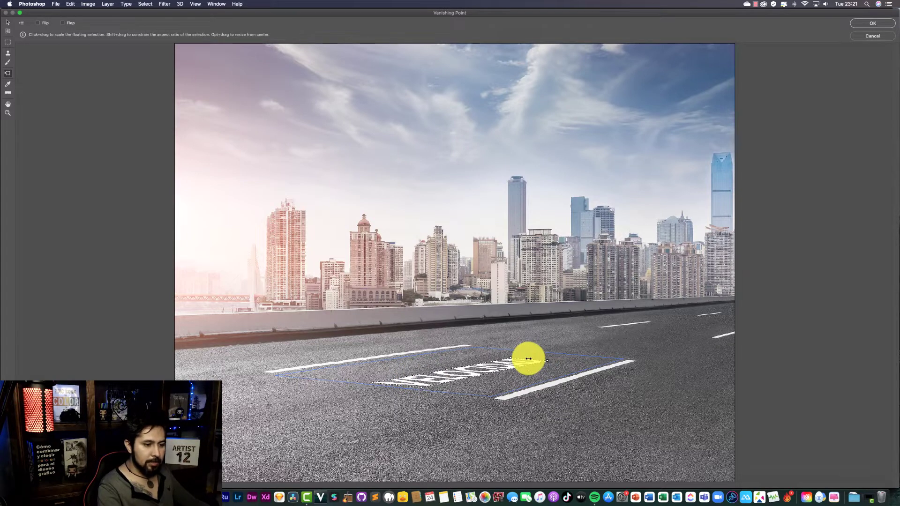
mouse_move(529, 359)
mouse_down()
mouse_move(544, 353)
mouse_move(512, 368)
mouse_move(462, 362)
mouse_up()
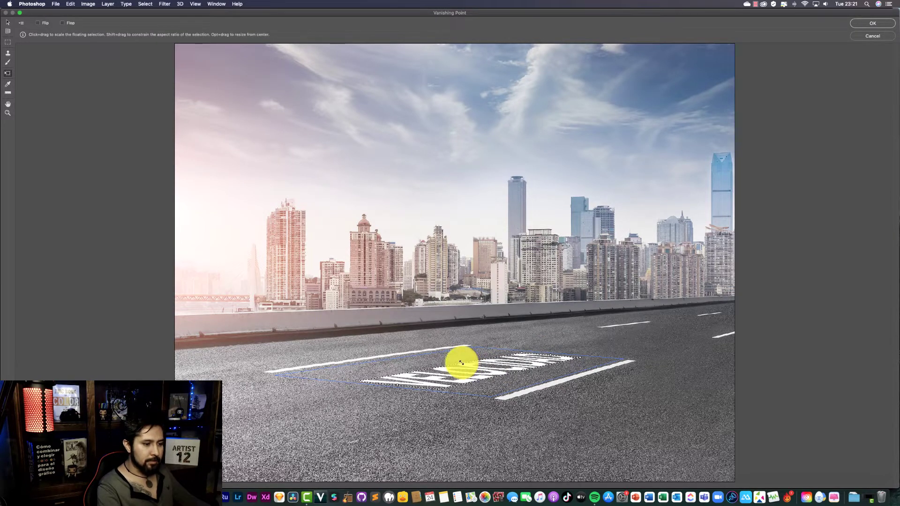
drag(462, 364, 460, 368)
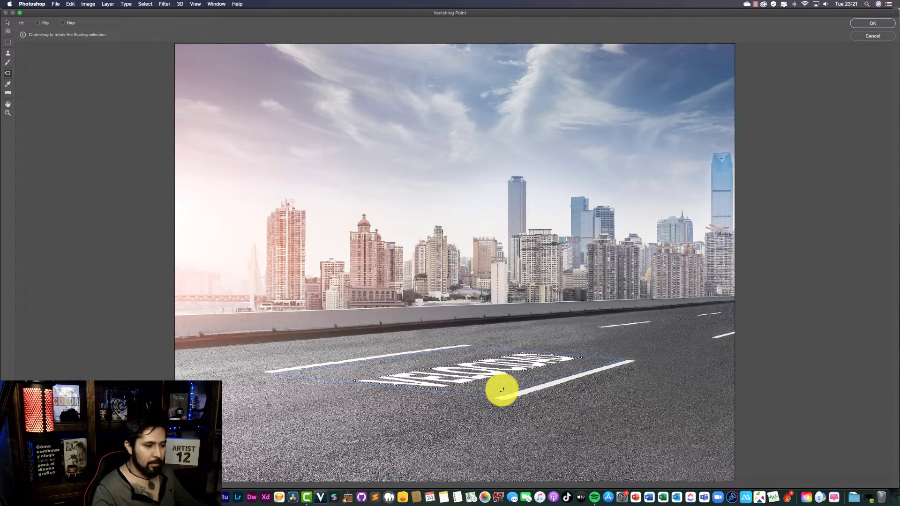
key(Return)
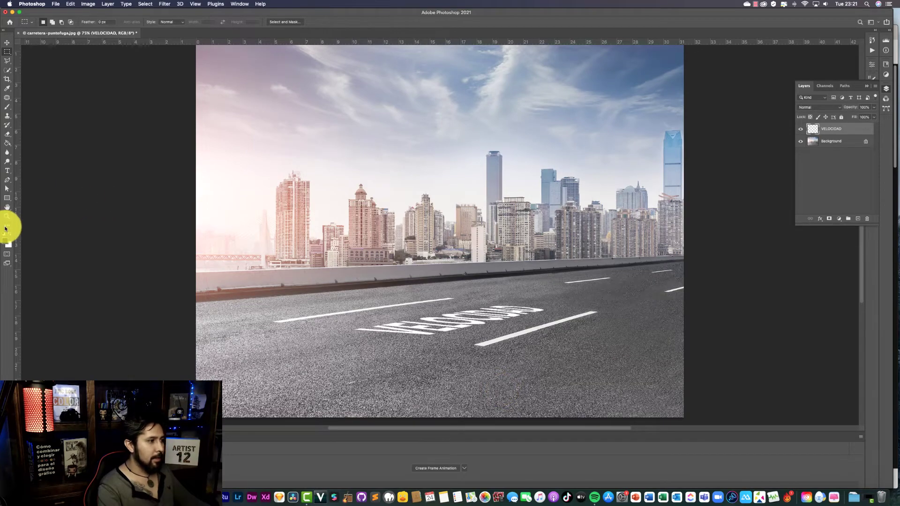
Step: Zoom in on the road and open Layer Style for the VELOCIDAD layer
double_click(7, 216)
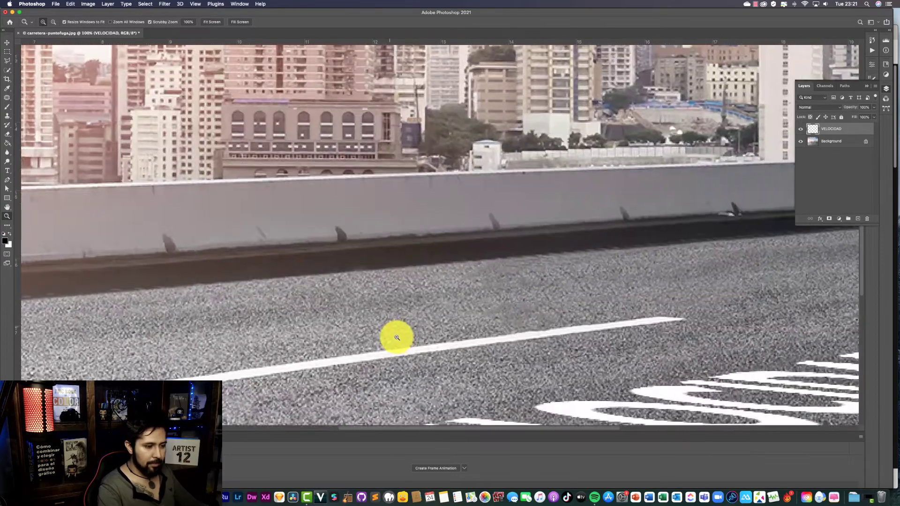
drag(368, 344, 384, 326)
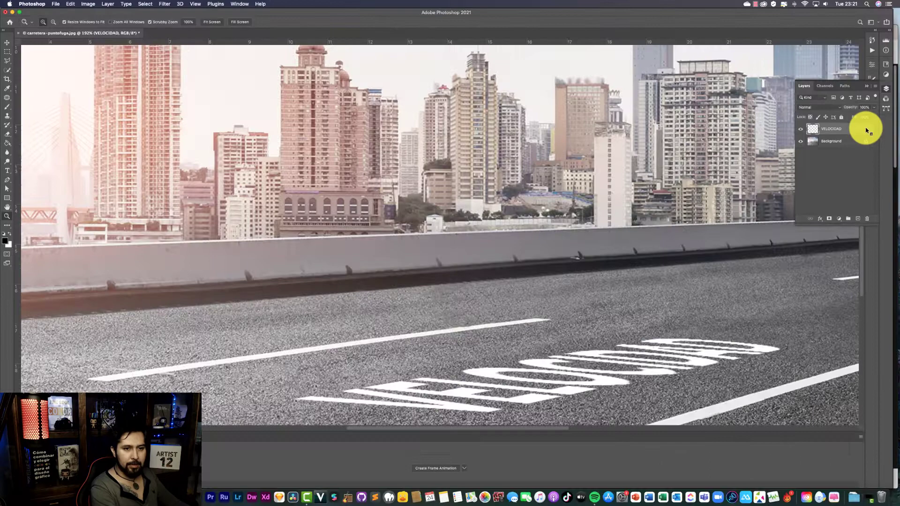
double_click(760, 132)
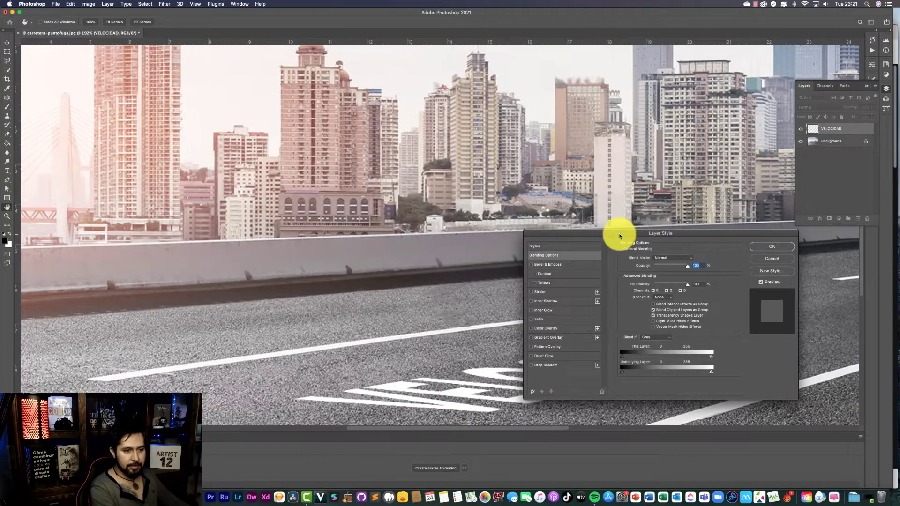
Step: Adjust the Blend If sliders so the dark asphalt grain shows through VELOCIDAD
drag(619, 235, 443, 196)
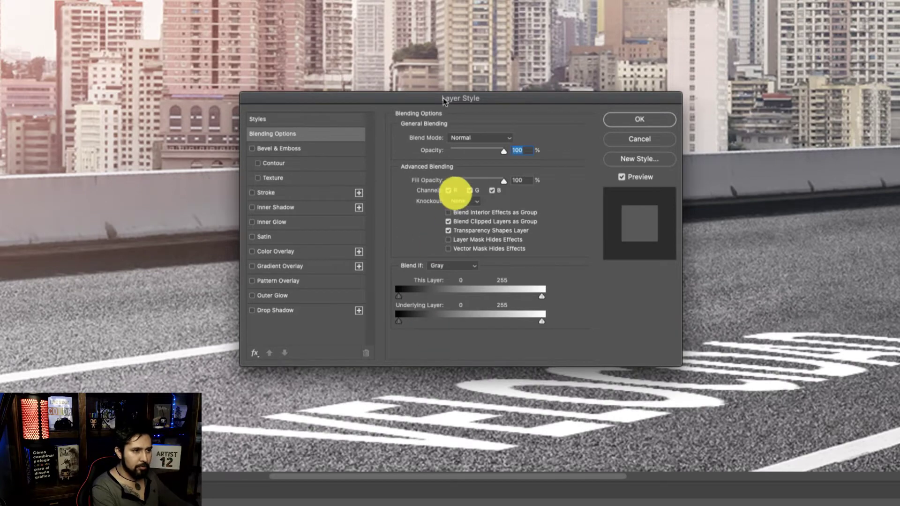
drag(444, 101, 416, 50)
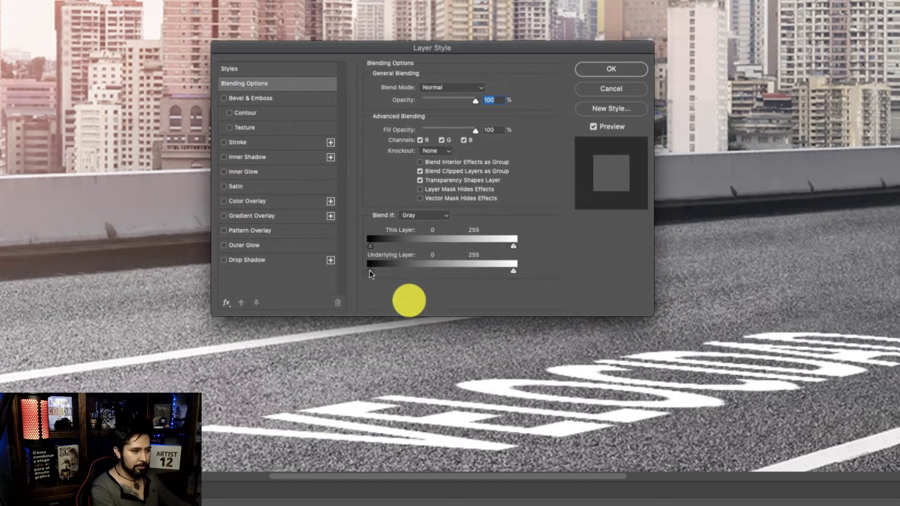
drag(370, 272, 417, 272)
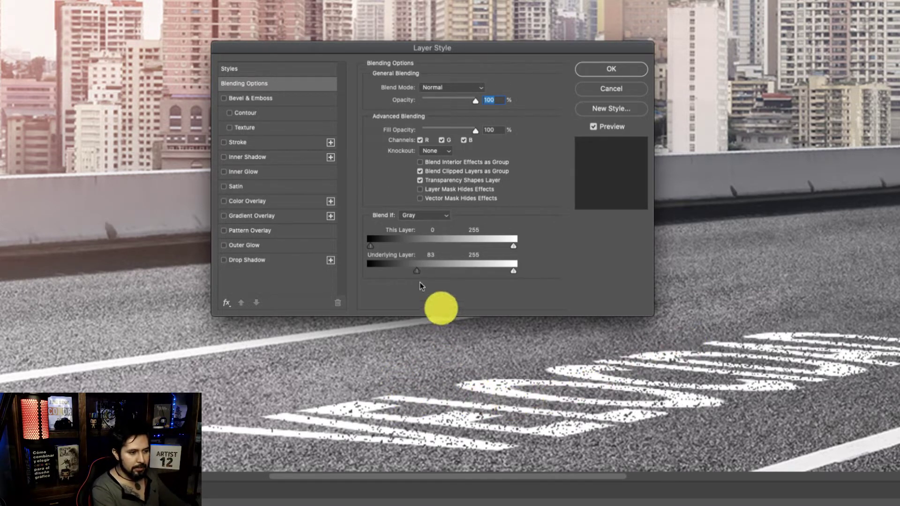
drag(417, 271, 411, 271)
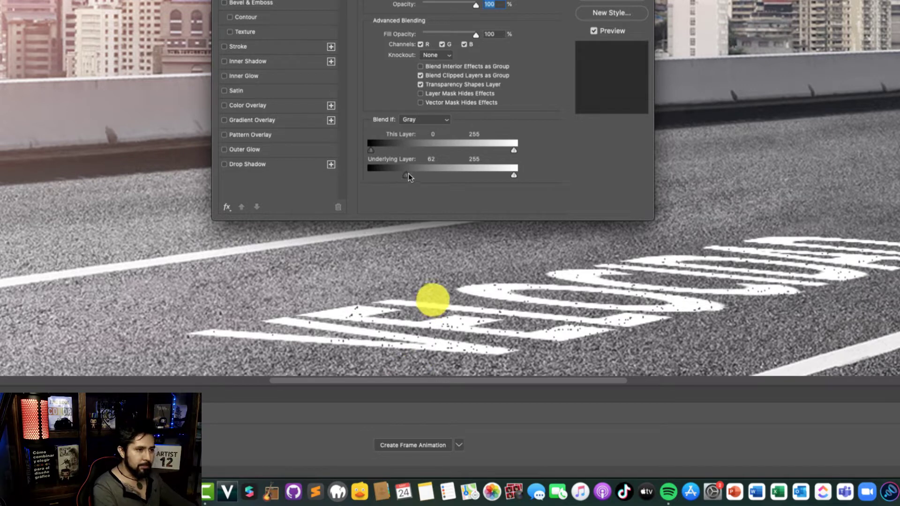
mouse_move(408, 176)
mouse_down()
mouse_move(430, 176)
mouse_move(405, 177)
mouse_up()
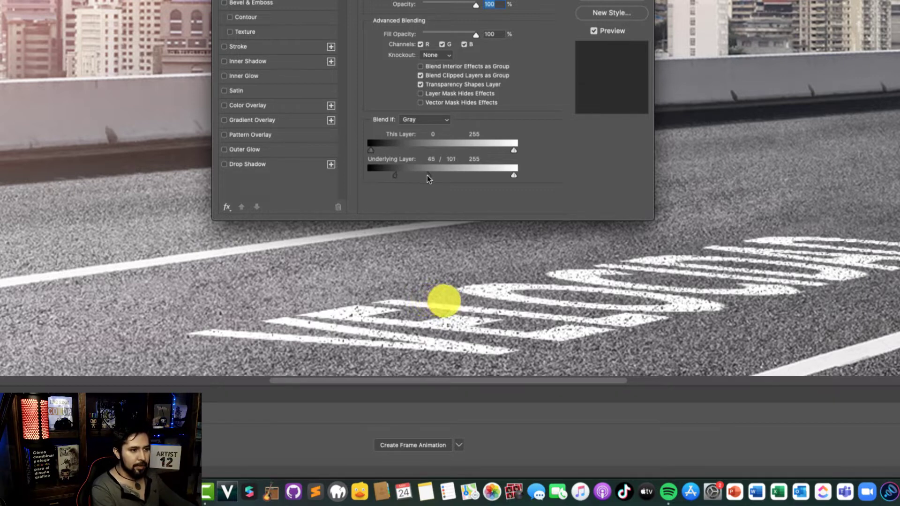
drag(429, 175, 431, 175)
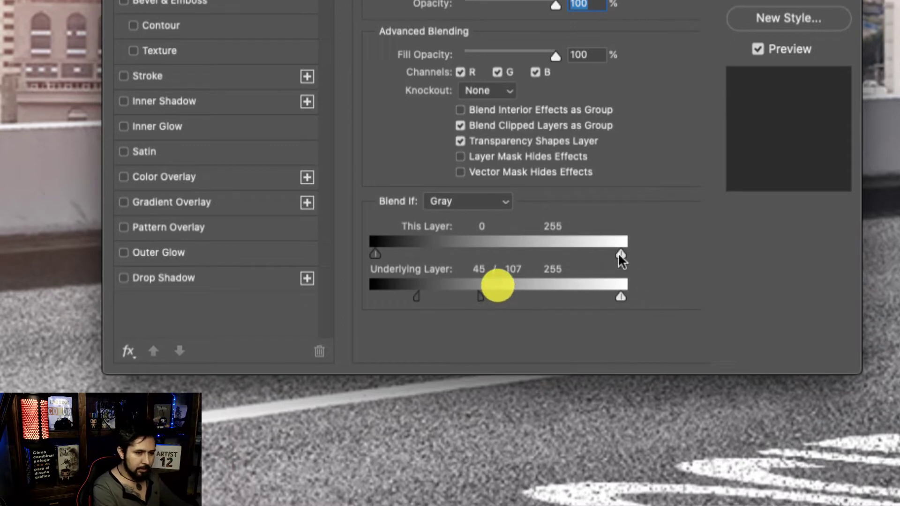
drag(619, 256, 618, 256)
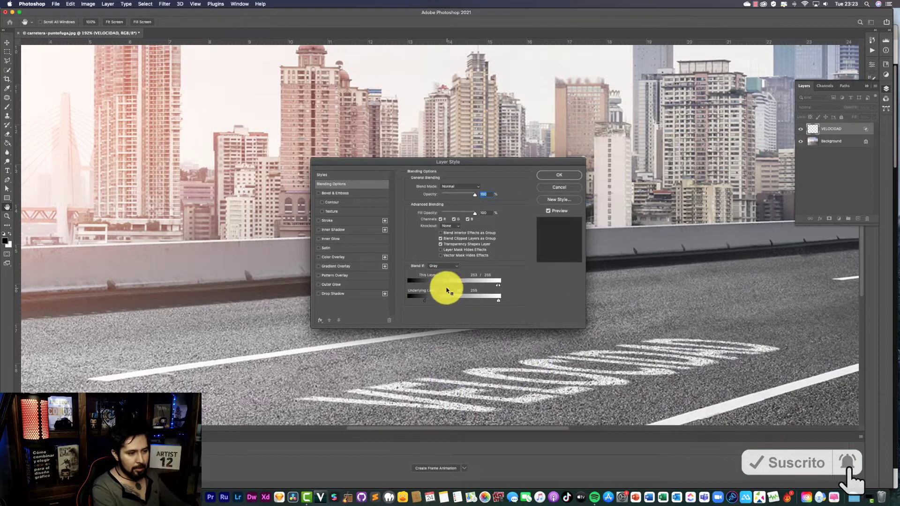
Step: Alt-split the Blend If sliders to hide the text softly over the brightest asphalt
key(alt)
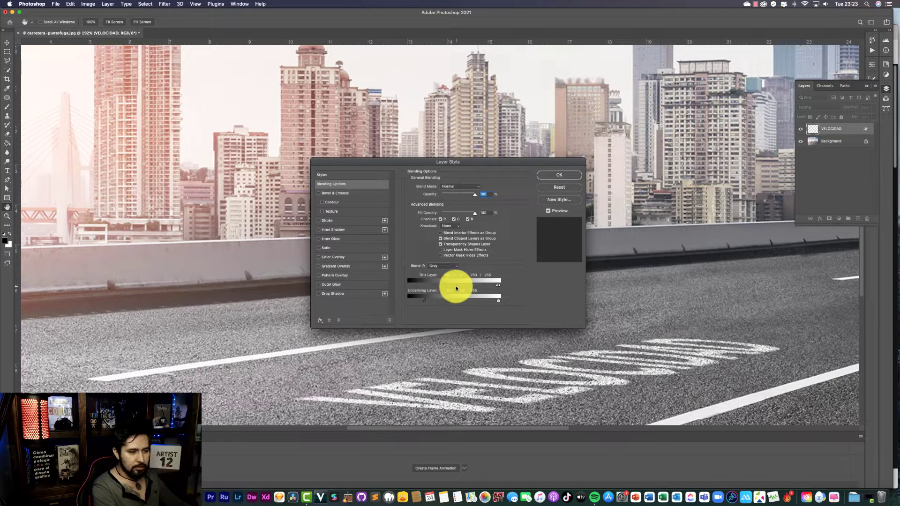
scroll(583, 375, down, 5)
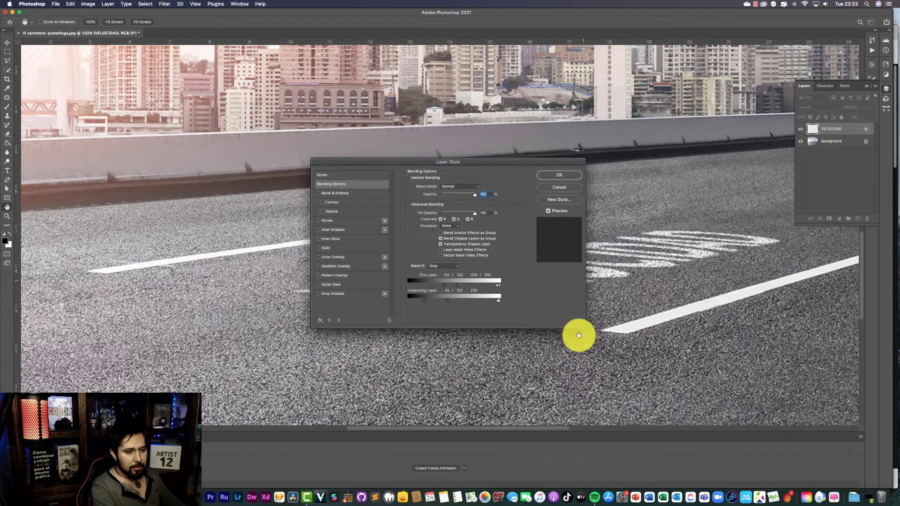
drag(490, 161, 332, 243)
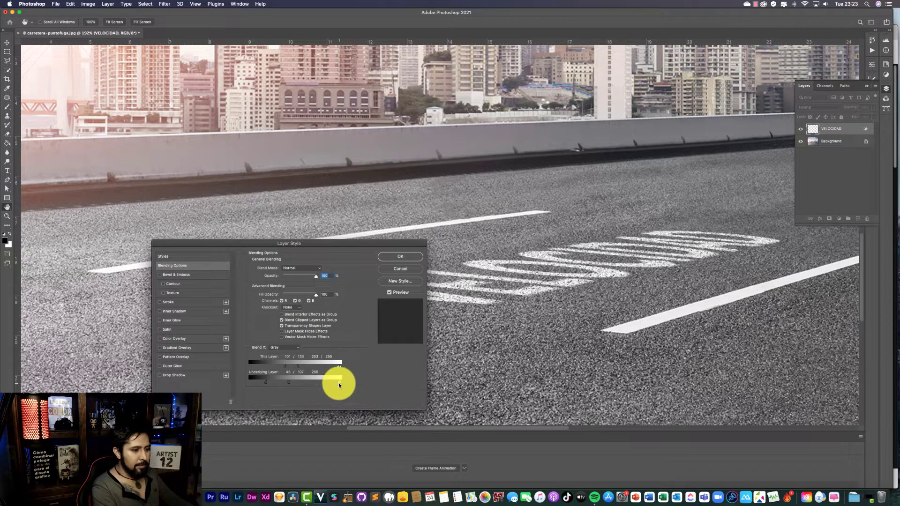
mouse_move(340, 385)
mouse_down()
mouse_move(314, 383)
mouse_move(351, 379)
mouse_up()
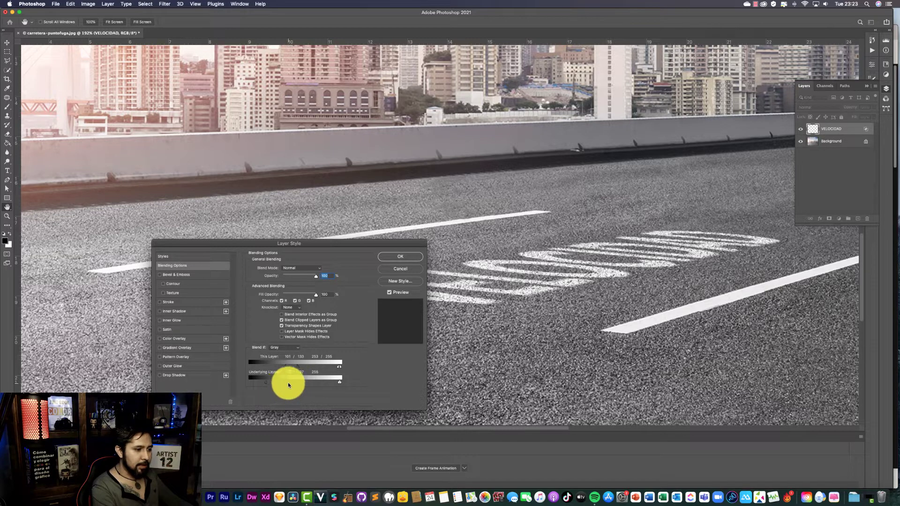
drag(289, 383, 295, 383)
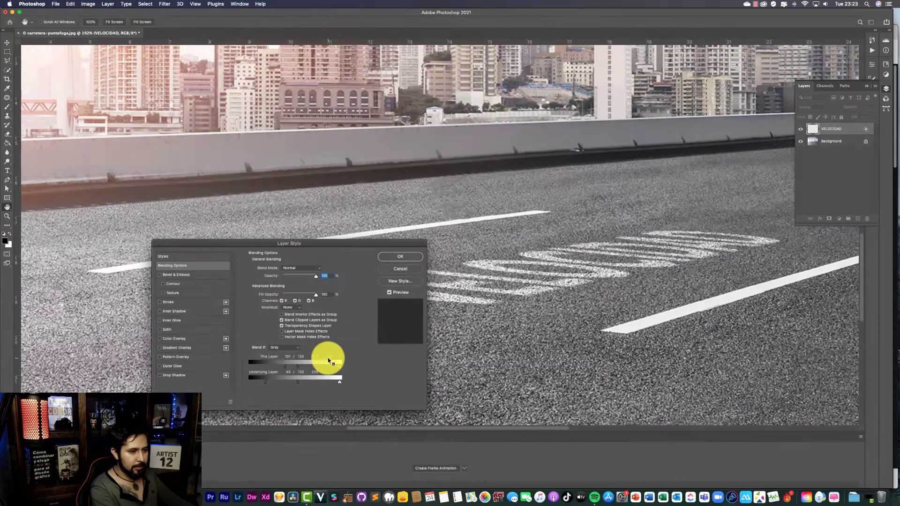
Step: Confirm the blending settings and zoom in closely on the worn VELOCIDAD text
click(388, 257)
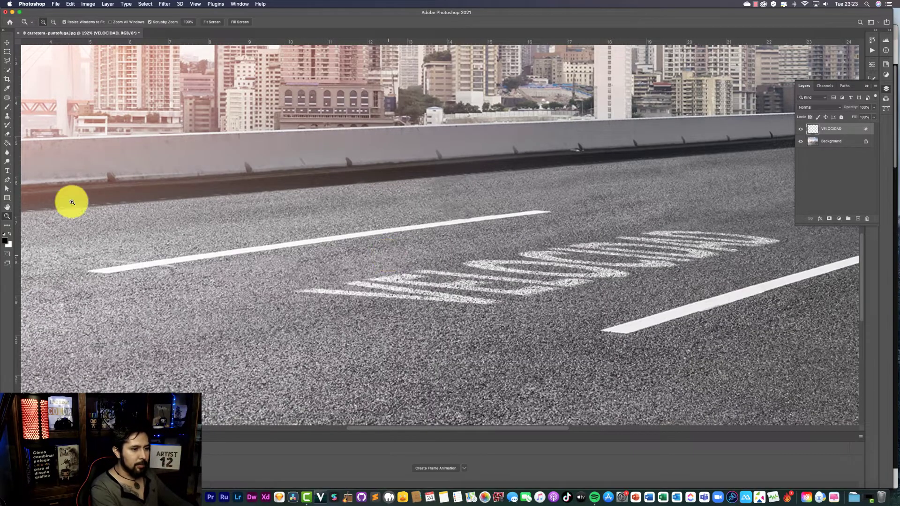
double_click(7, 216)
mouse_move(439, 273)
mouse_down()
mouse_move(445, 259)
mouse_move(461, 267)
mouse_move(428, 312)
mouse_up()
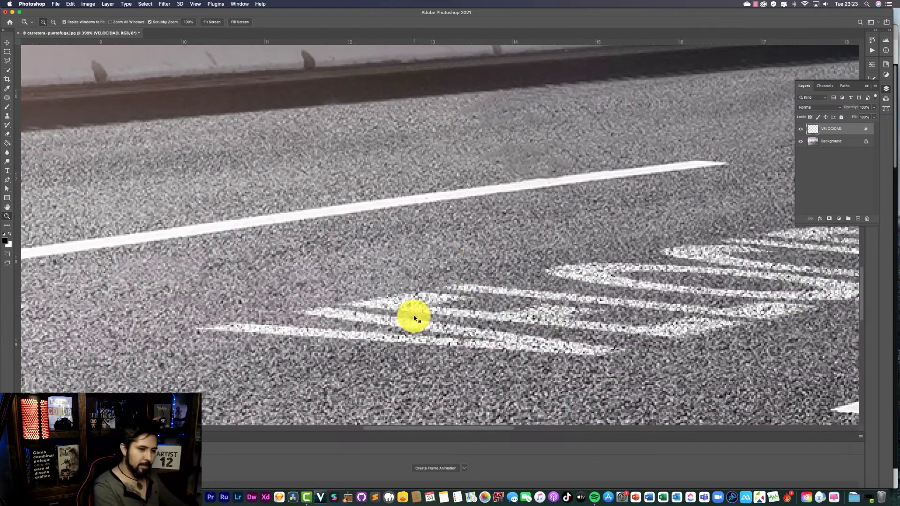
right_click(414, 318)
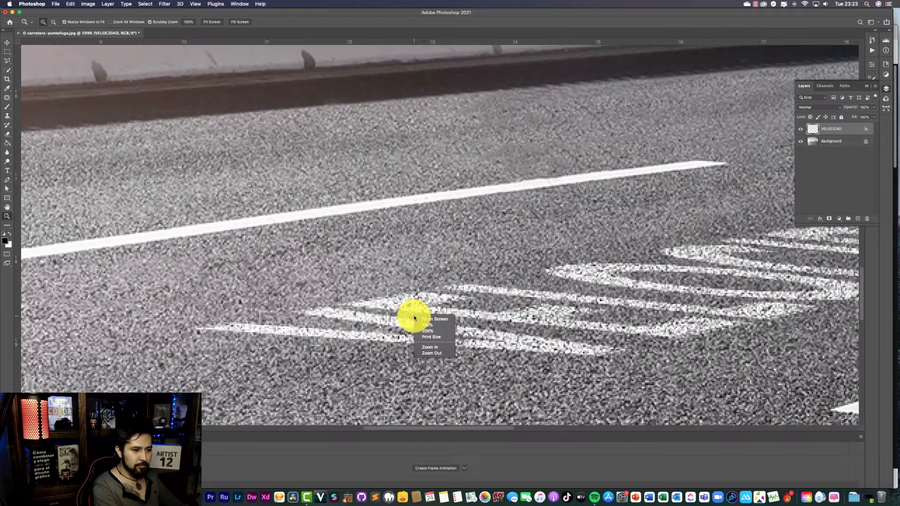
click(453, 295)
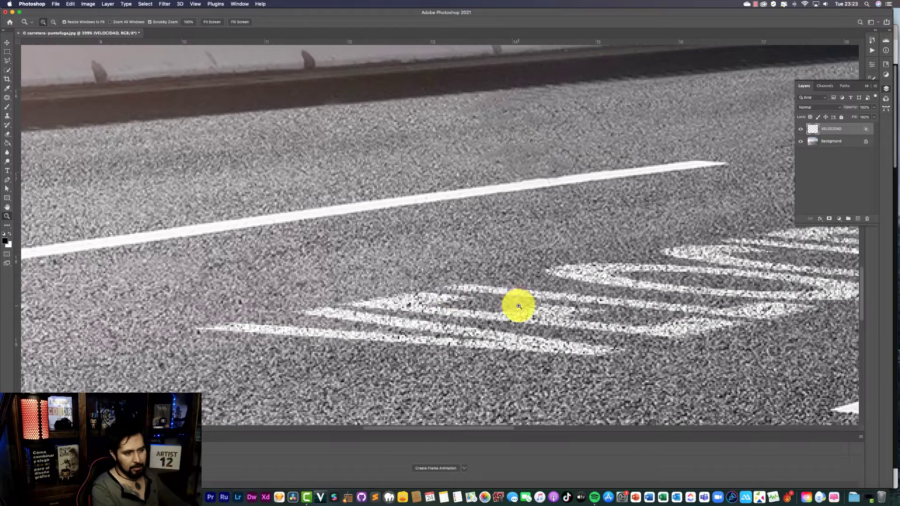
scroll(519, 306, down, 3)
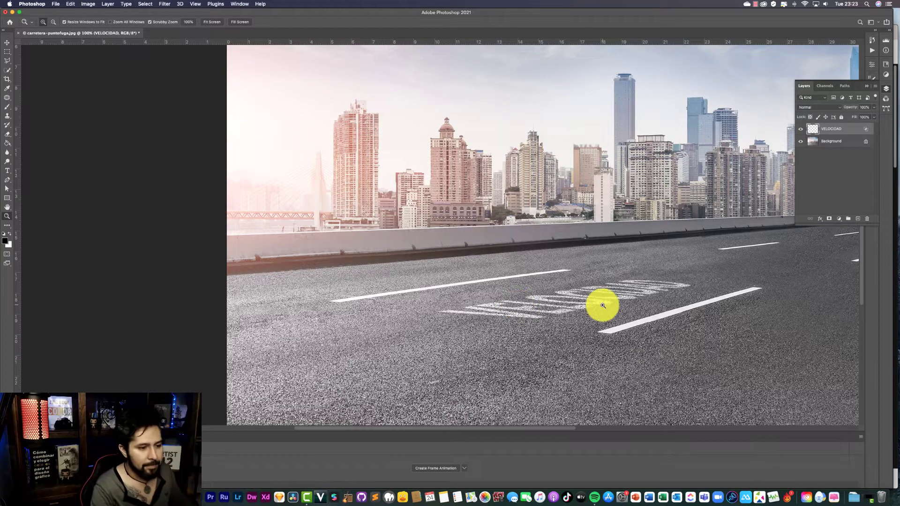
Step: Collapse the VELOCIDAD layer into the lone Background layer and return to Finder
key(v)
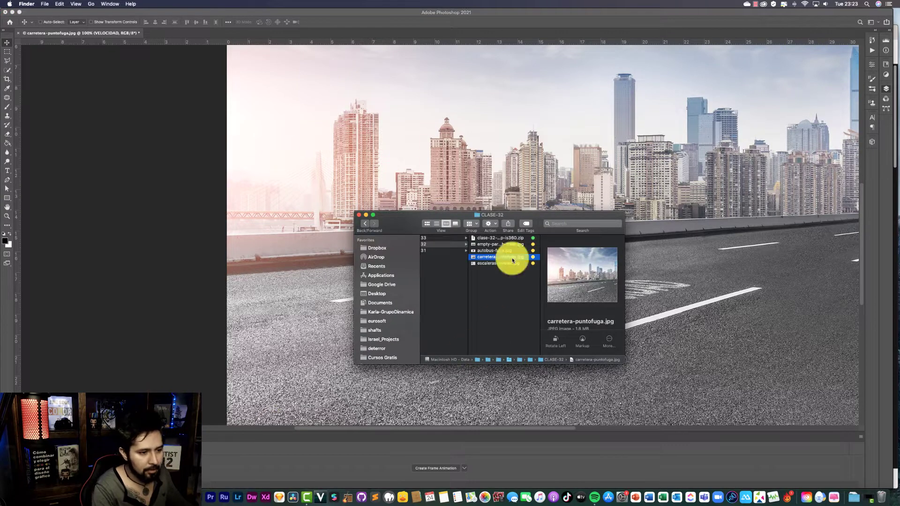
click(328, 136)
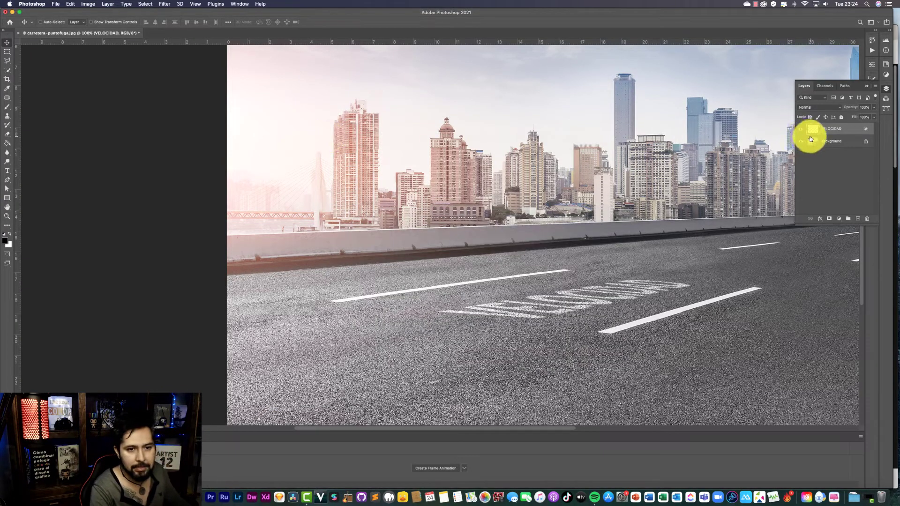
click(841, 145)
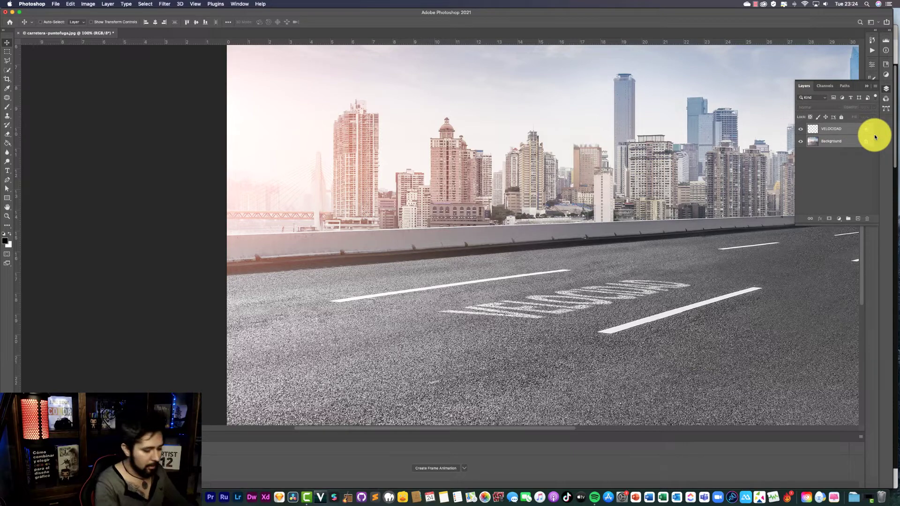
key(ctrl+e)
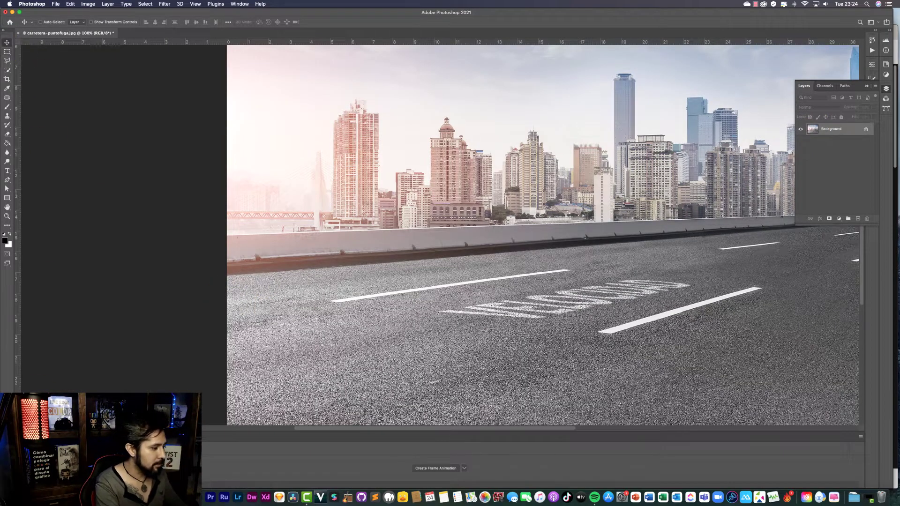
key(super+Tab)
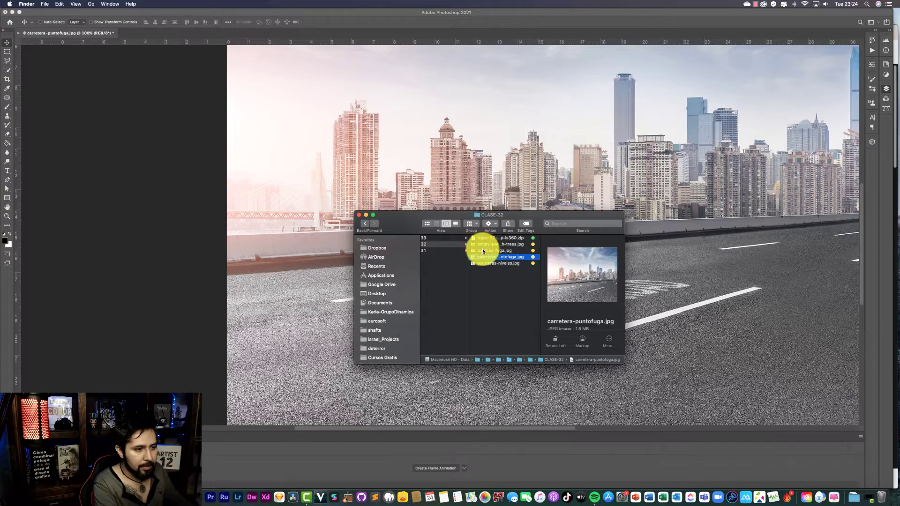
Step: Select autobus-fuga.jpg in CLASE-32 and open it in Photoshop as a second document
click(483, 251)
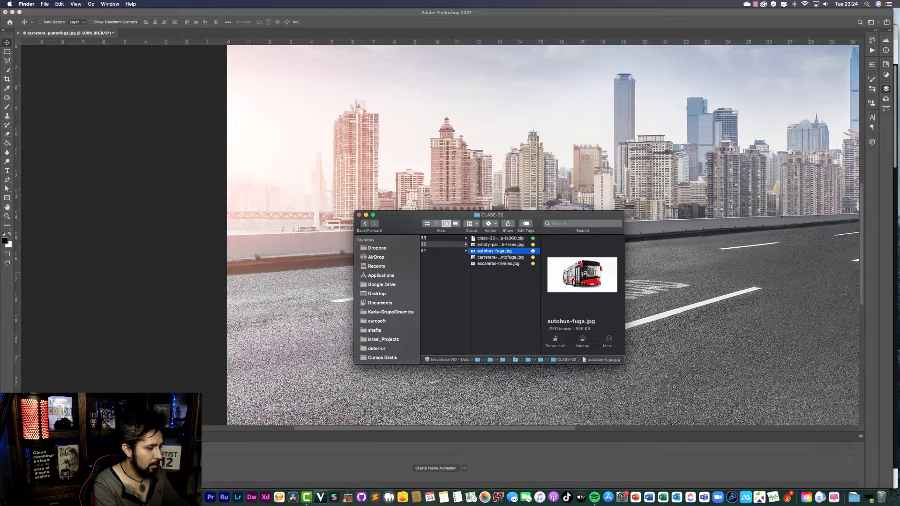
key(super+Tab)
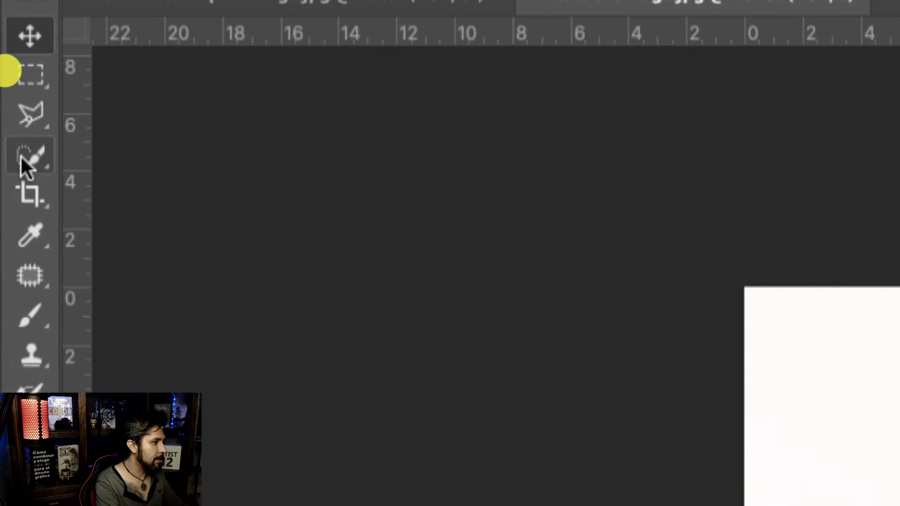
Step: Quick-select the whole red bus and copy it onto a new Layer 1
click(22, 153)
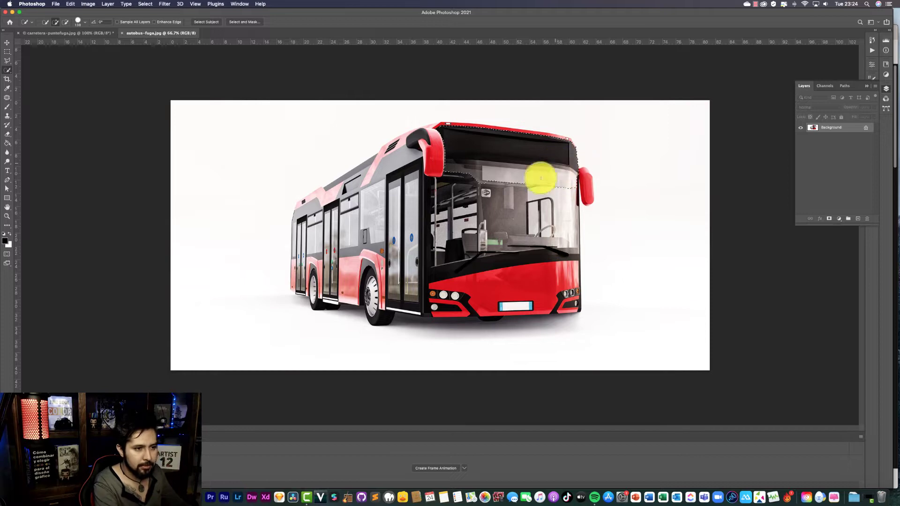
mouse_move(539, 172)
mouse_down()
mouse_move(517, 258)
mouse_move(466, 263)
mouse_move(446, 206)
mouse_move(446, 298)
mouse_move(378, 241)
mouse_move(343, 255)
mouse_move(372, 289)
mouse_move(325, 237)
mouse_move(322, 203)
mouse_move(400, 191)
mouse_move(422, 152)
mouse_move(494, 145)
mouse_move(558, 227)
mouse_move(562, 287)
mouse_move(420, 295)
mouse_move(339, 271)
mouse_move(315, 280)
mouse_move(305, 255)
mouse_move(311, 214)
mouse_move(434, 179)
mouse_up()
mouse_move(382, 287)
mouse_down()
mouse_move(381, 317)
mouse_move(327, 293)
mouse_move(510, 296)
mouse_move(488, 312)
mouse_move(565, 263)
mouse_move(586, 181)
mouse_move(533, 191)
mouse_move(530, 135)
mouse_up()
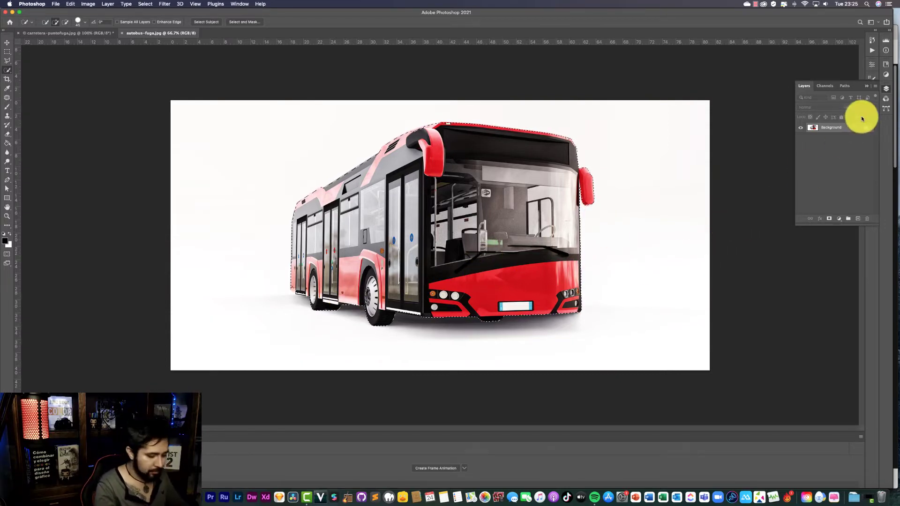
key(super+j)
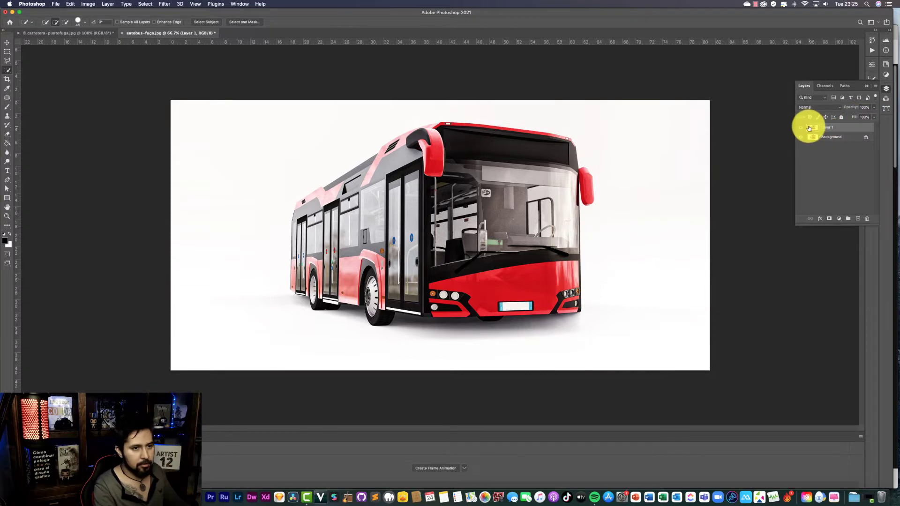
Step: Paste the bus into carretera-puntofuga.jpg, accept the profile conversion, and shift it right over the road
click(94, 33)
key(super+v)
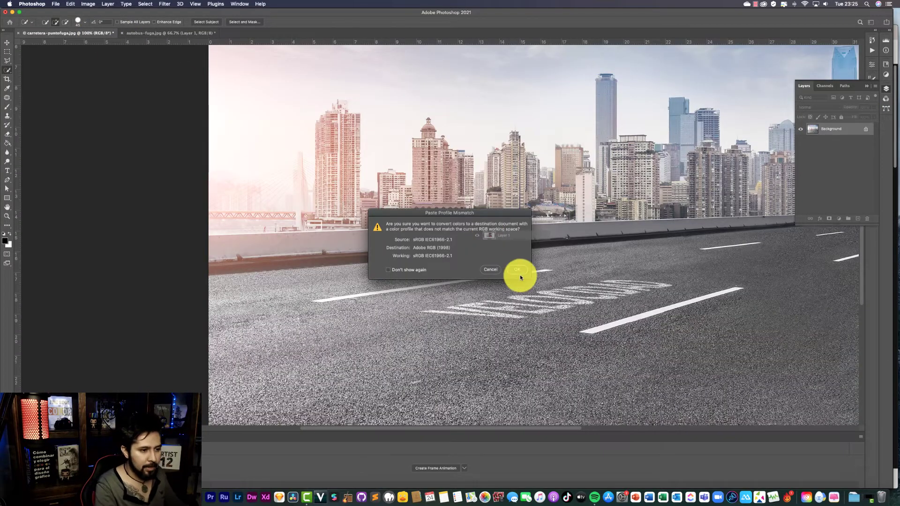
click(519, 270)
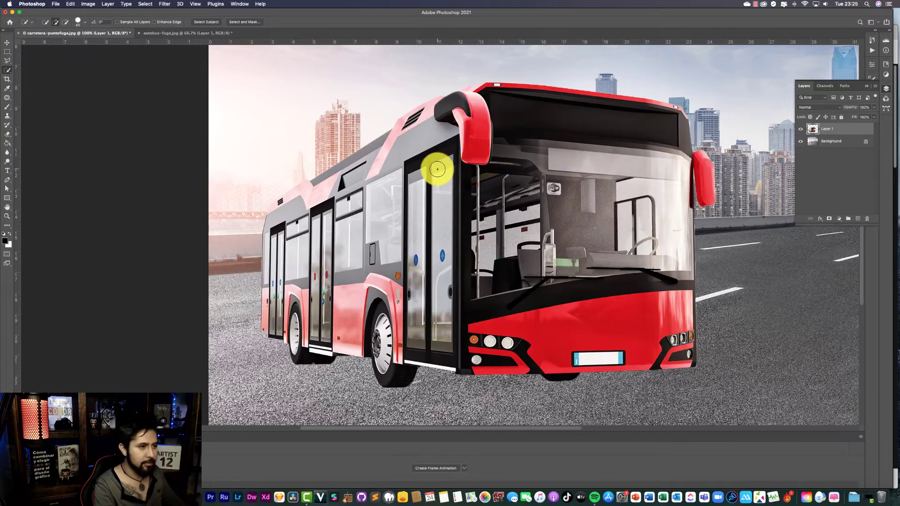
key(v)
drag(516, 122, 571, 114)
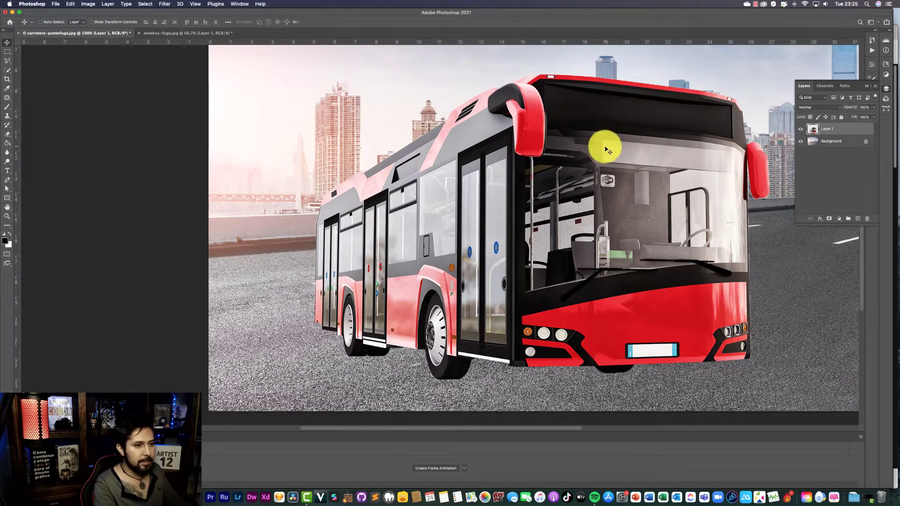
click(86, 4)
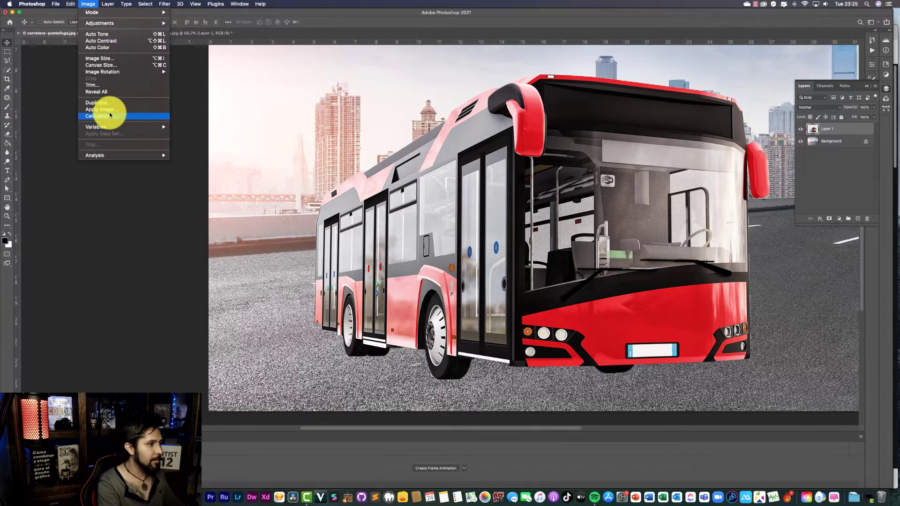
mouse_move(102, 71)
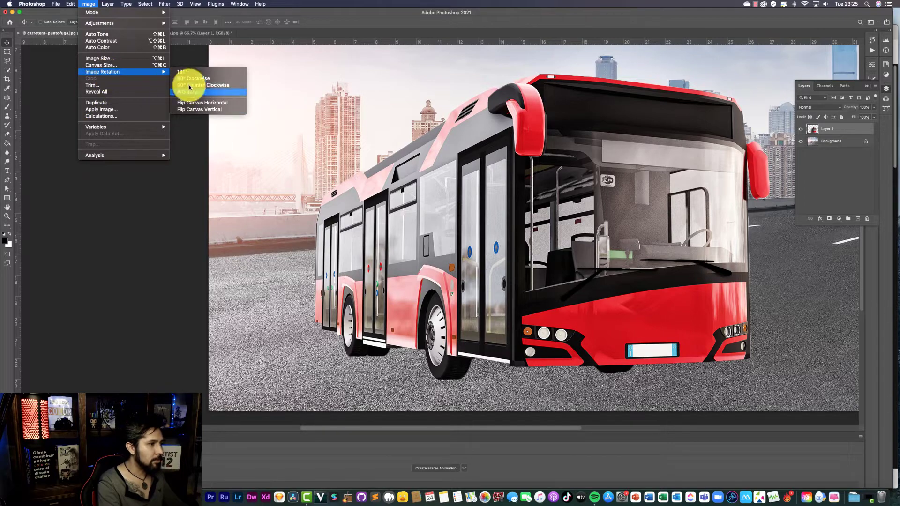
Step: Flip only the bus layer horizontally so it faces left, then move it up onto the lanes
click(200, 103)
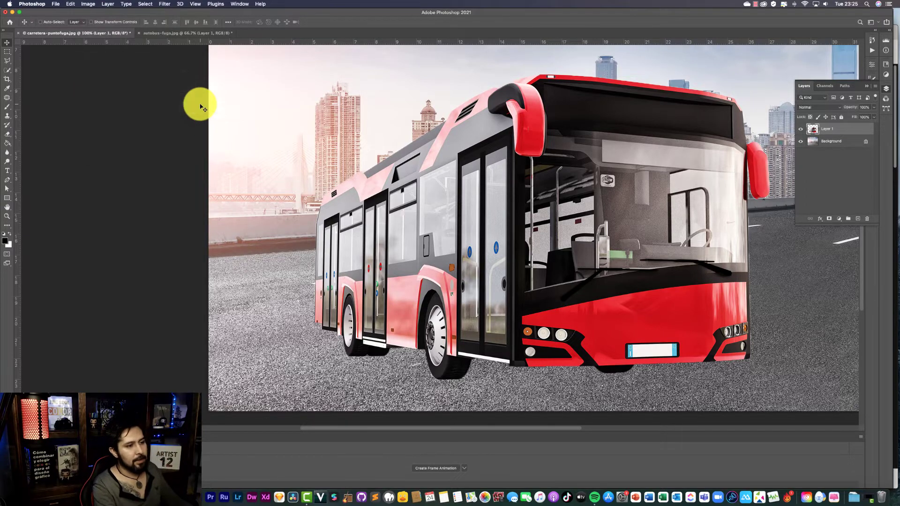
key(super+z)
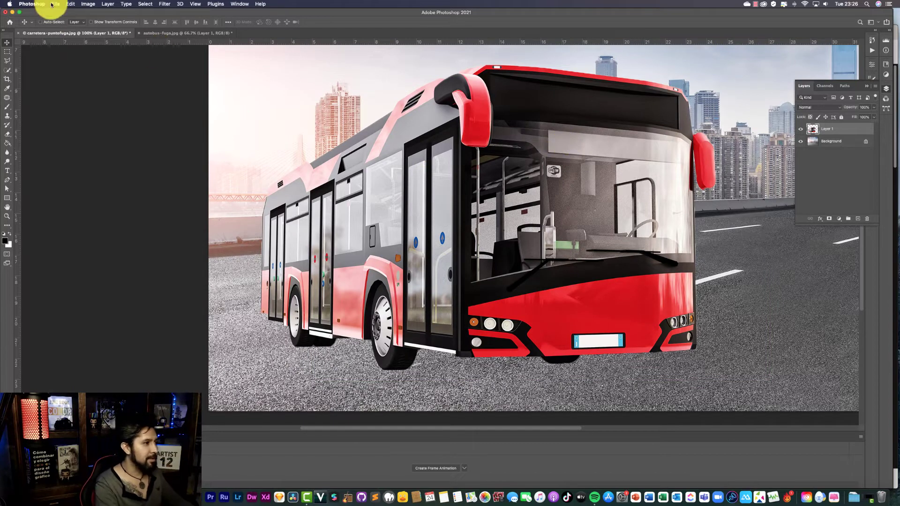
click(72, 6)
mouse_move(113, 167)
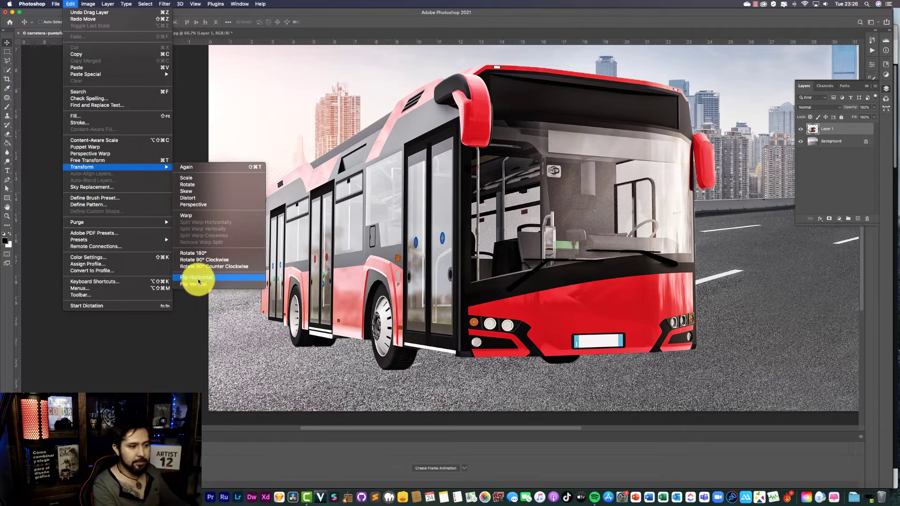
click(199, 280)
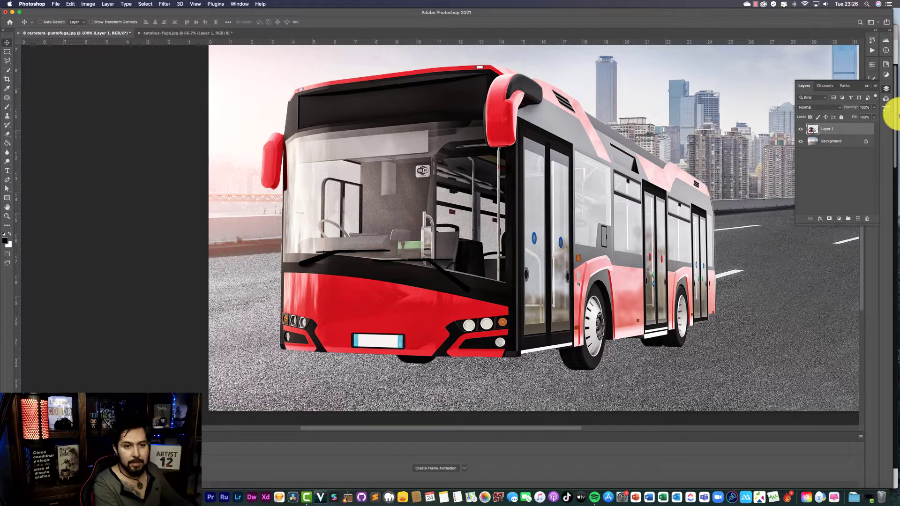
mouse_move(478, 237)
mouse_down()
mouse_move(495, 157)
mouse_move(499, 166)
mouse_up()
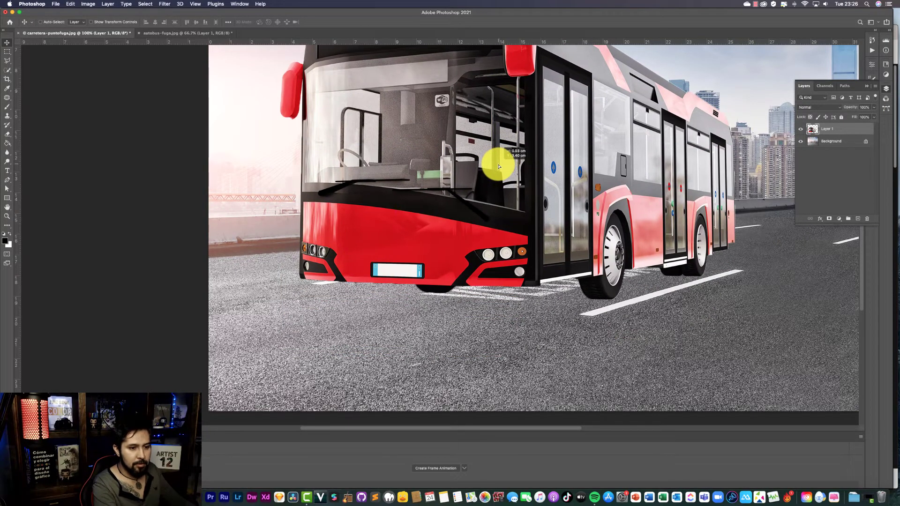
Step: Rescale and reposition the bus with Free Transform so it sits proportionally over the highway lanes
key(z)
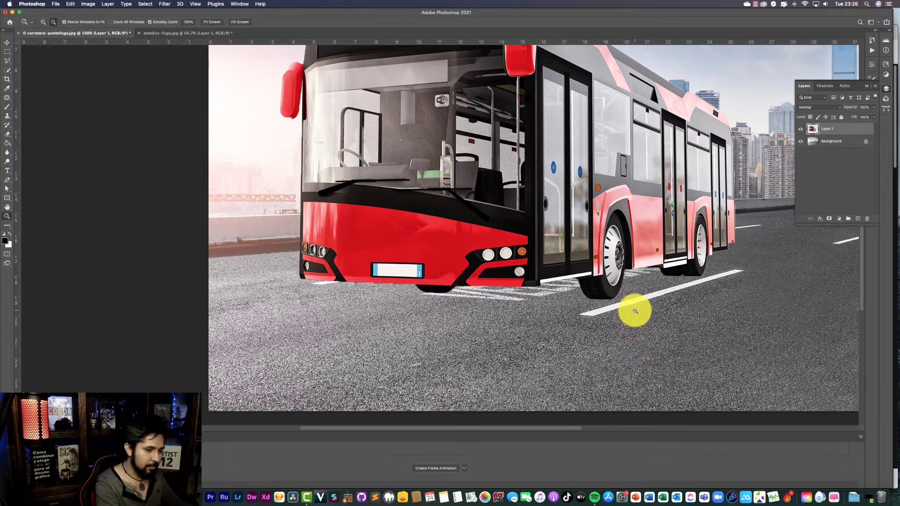
alt+click(636, 311)
key(v)
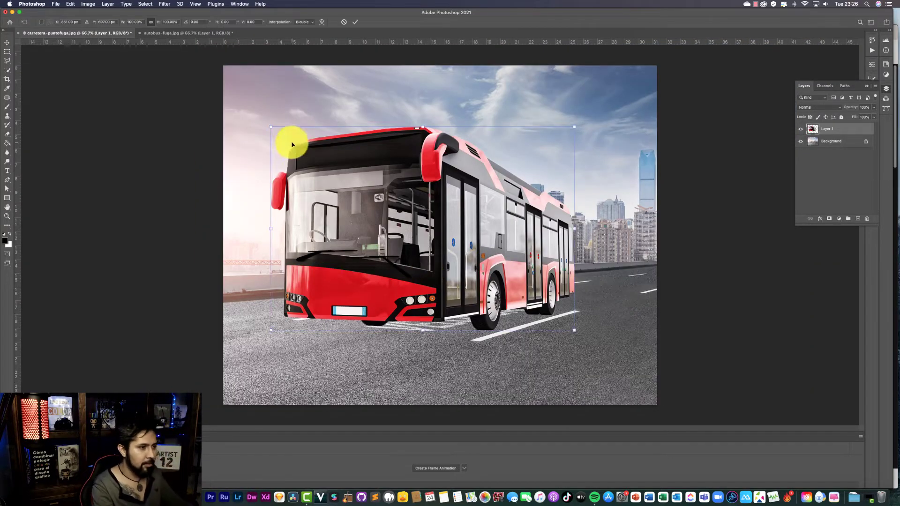
key(ctrl+t)
drag(273, 127, 344, 182)
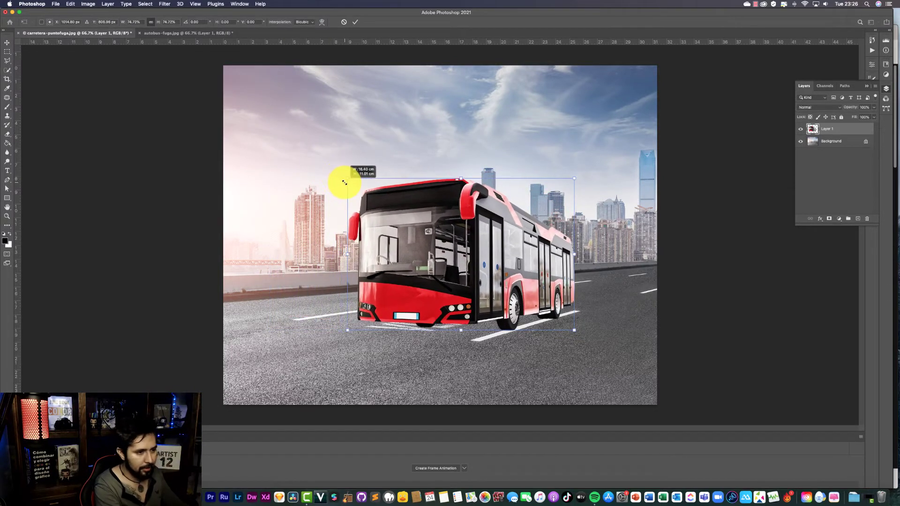
drag(458, 283, 447, 280)
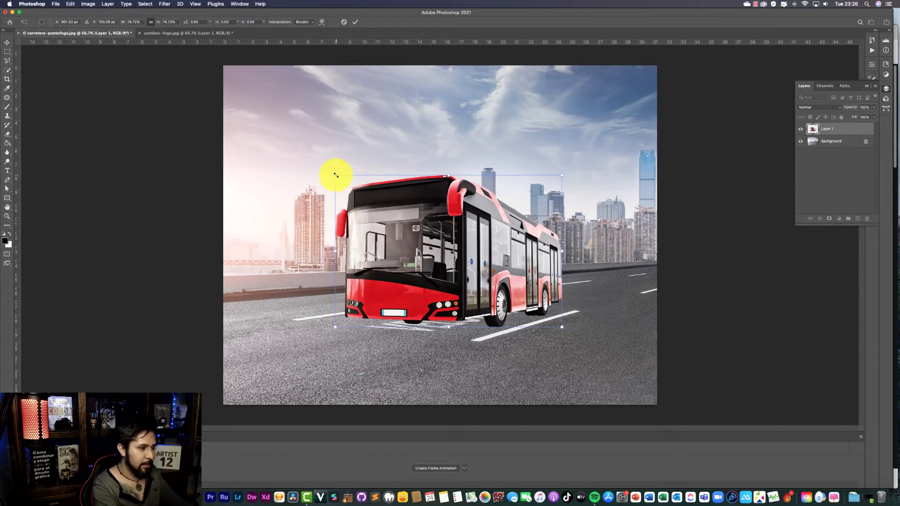
mouse_move(336, 175)
mouse_down()
mouse_move(299, 161)
mouse_move(304, 155)
mouse_up()
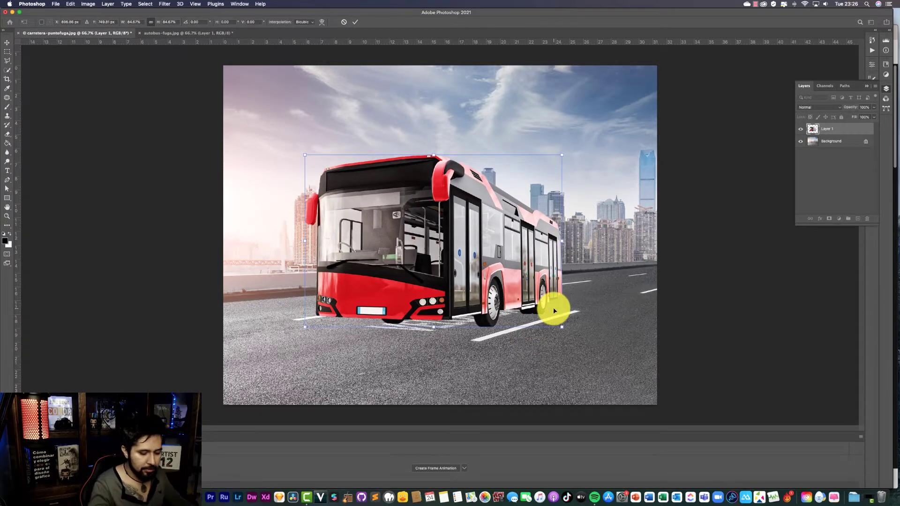
key(Return)
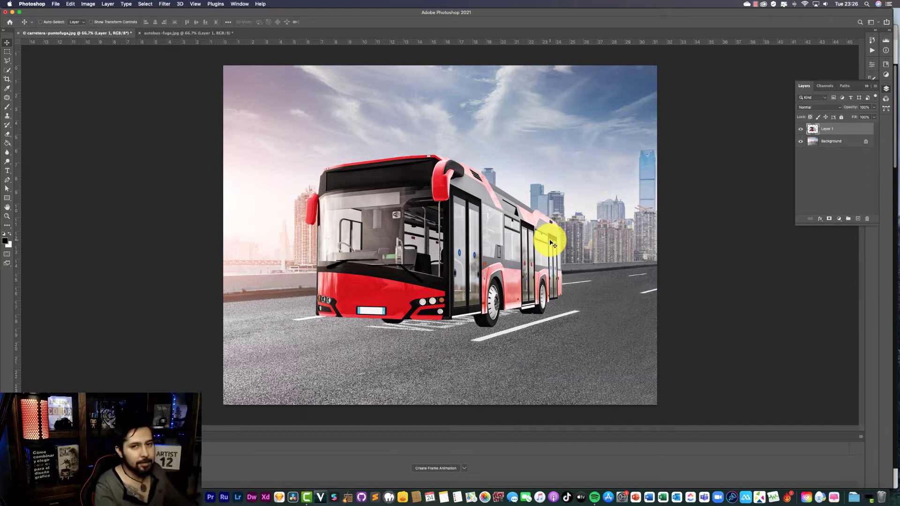
Step: Start Perspective Warp and draw two planes over the bus's front and side
click(70, 5)
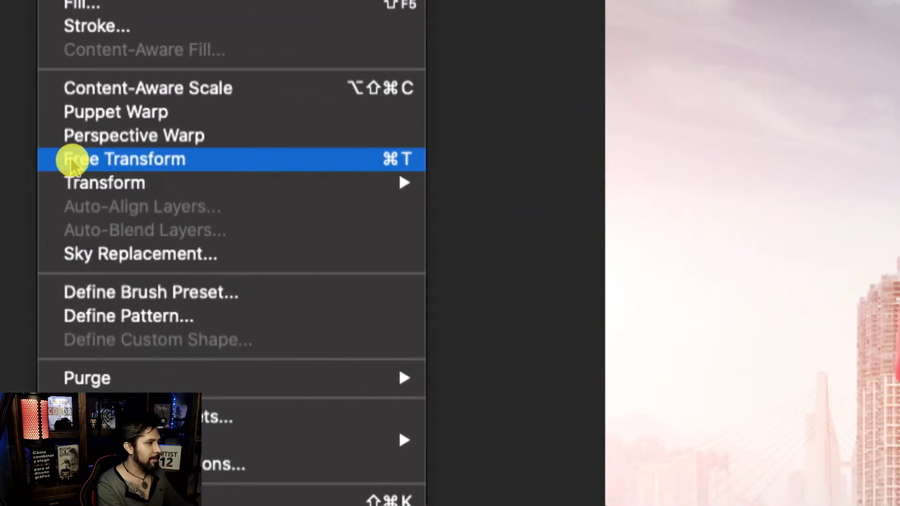
click(183, 141)
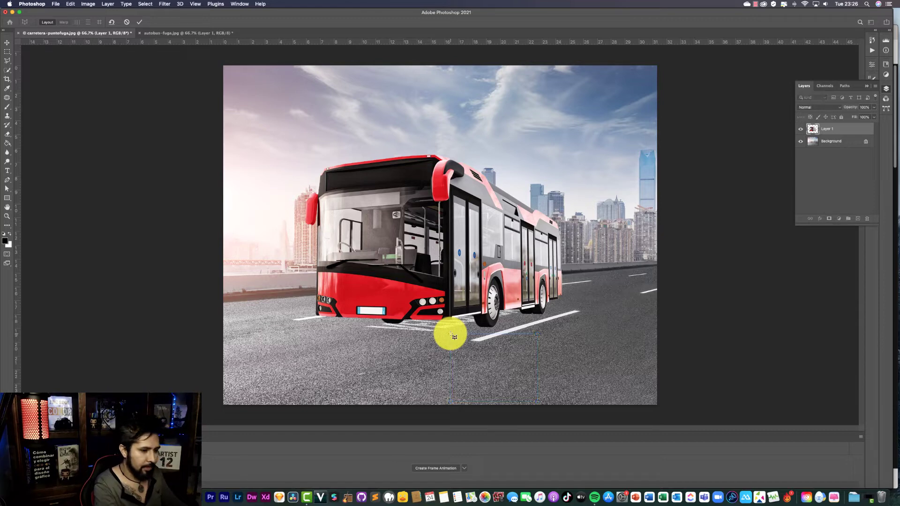
drag(451, 334, 305, 152)
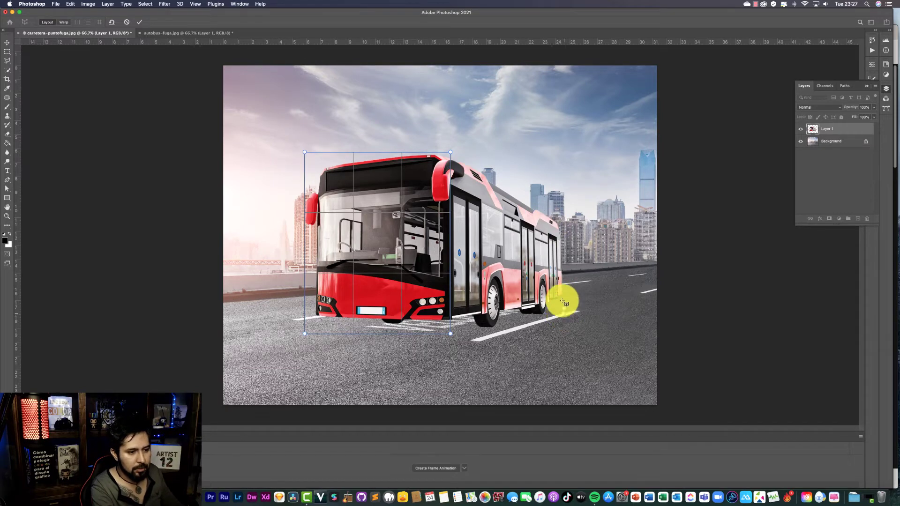
drag(564, 314, 451, 151)
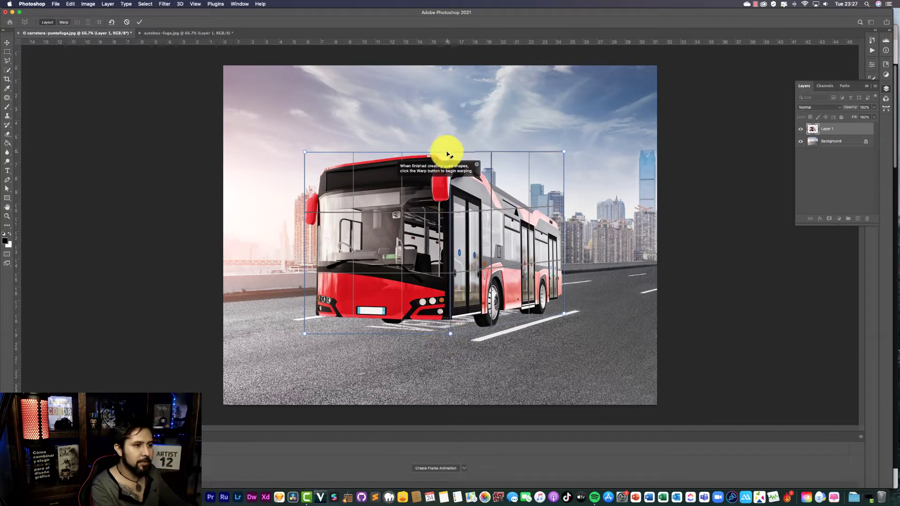
Step: Fit the planes' corner pins to the outlines of the bus front and side panel
drag(566, 152, 564, 222)
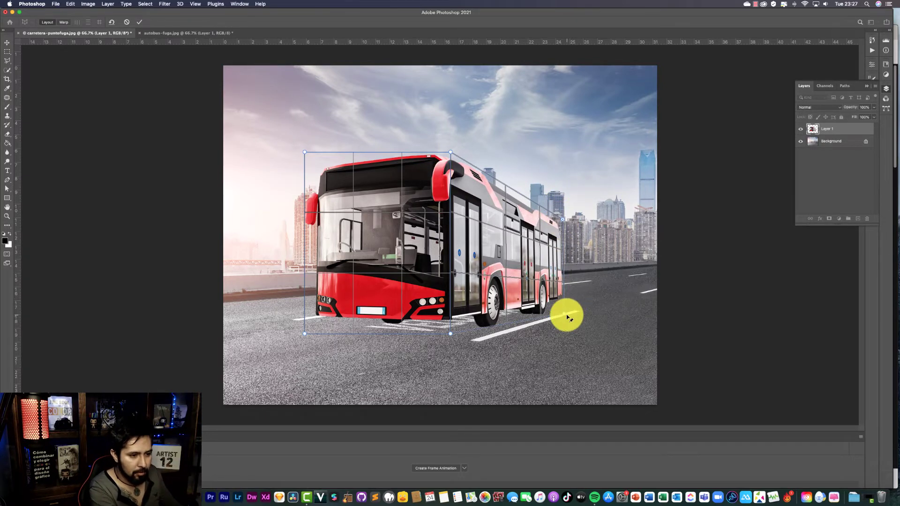
drag(565, 314, 564, 311)
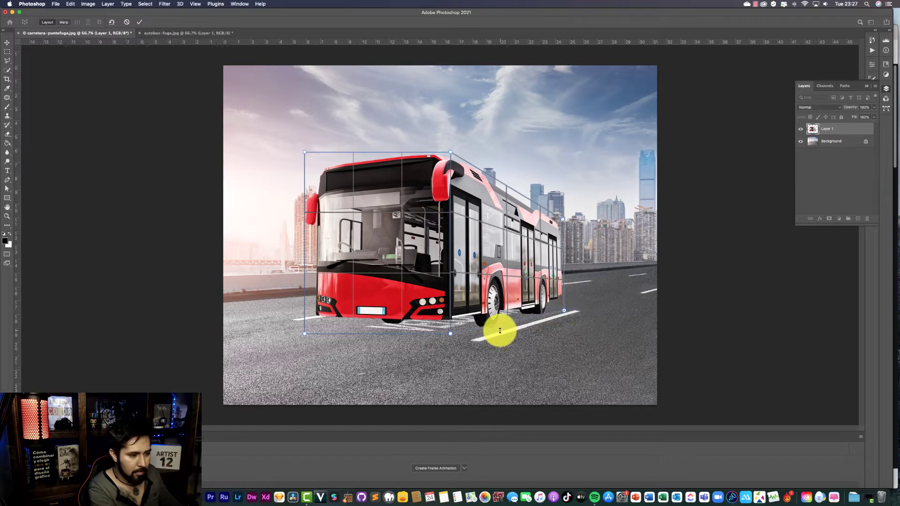
drag(450, 336, 451, 341)
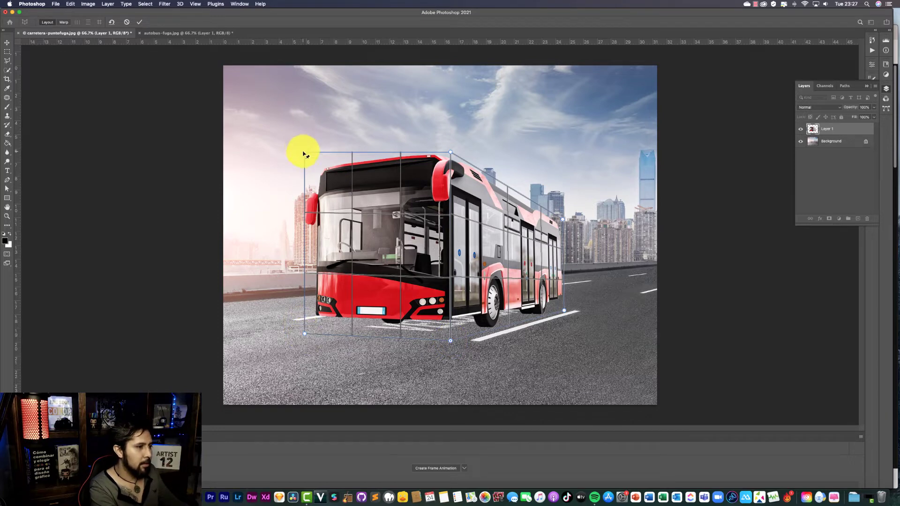
drag(304, 154, 307, 166)
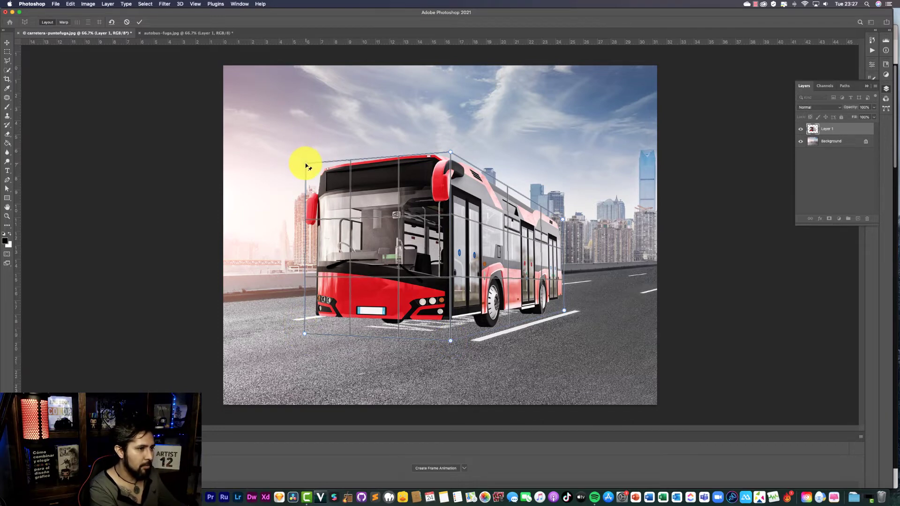
drag(451, 155, 452, 153)
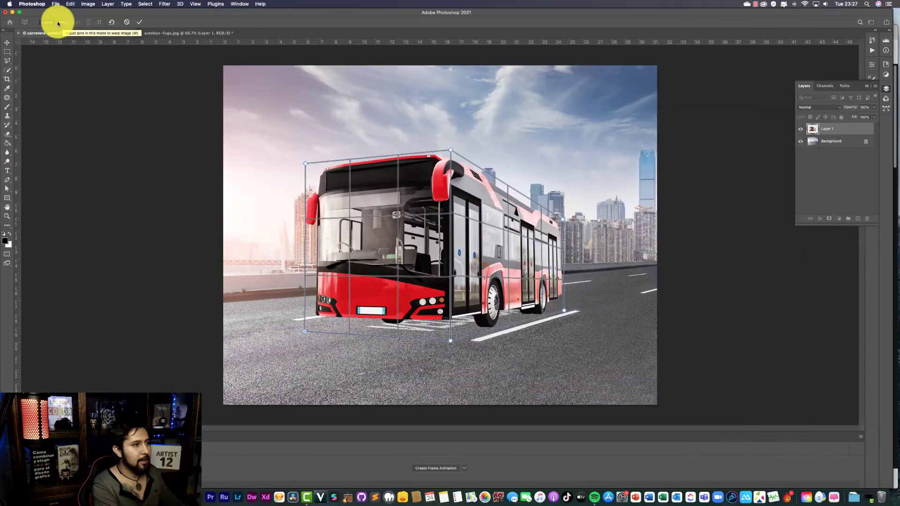
Step: Switch to Warp mode and drag the bus corner pins to match the highway perspective
click(59, 24)
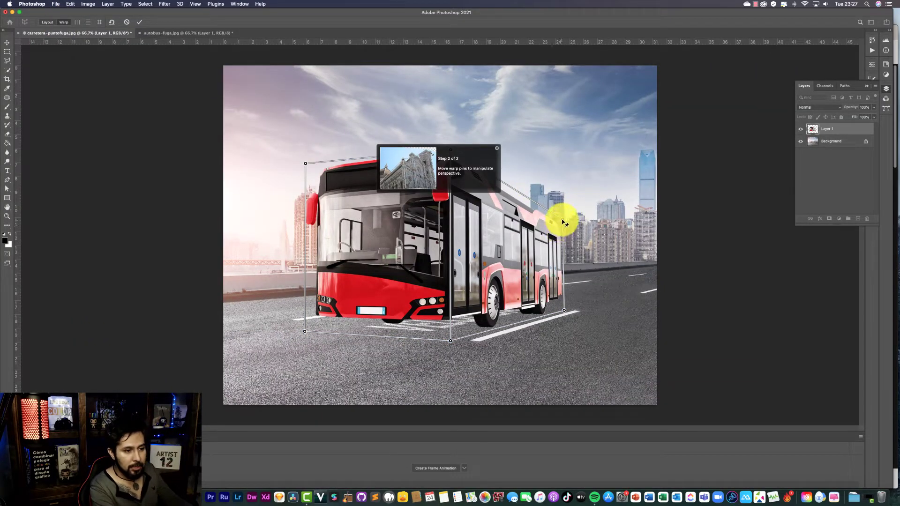
drag(562, 221, 570, 219)
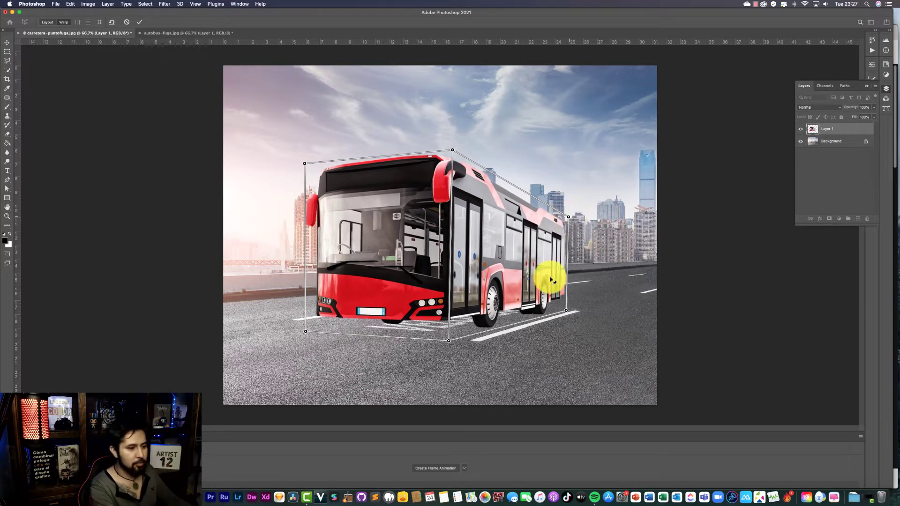
drag(449, 343, 449, 346)
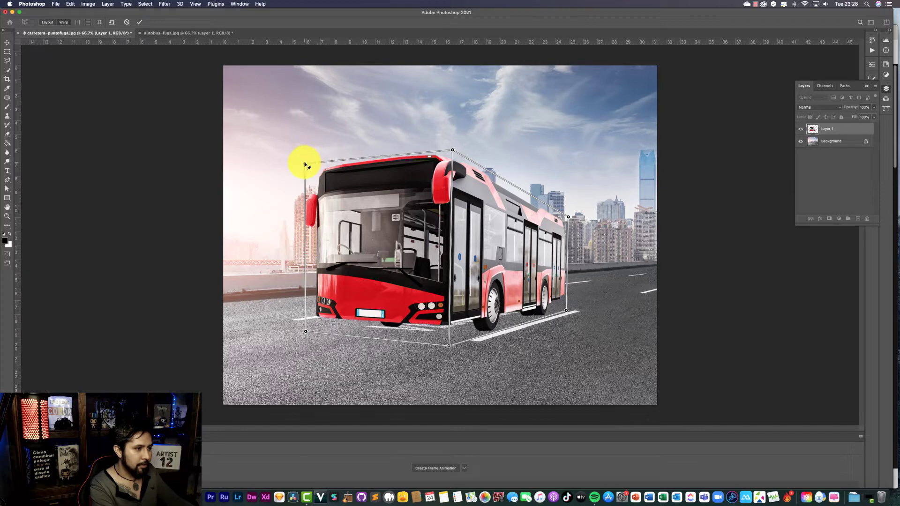
drag(306, 165, 305, 165)
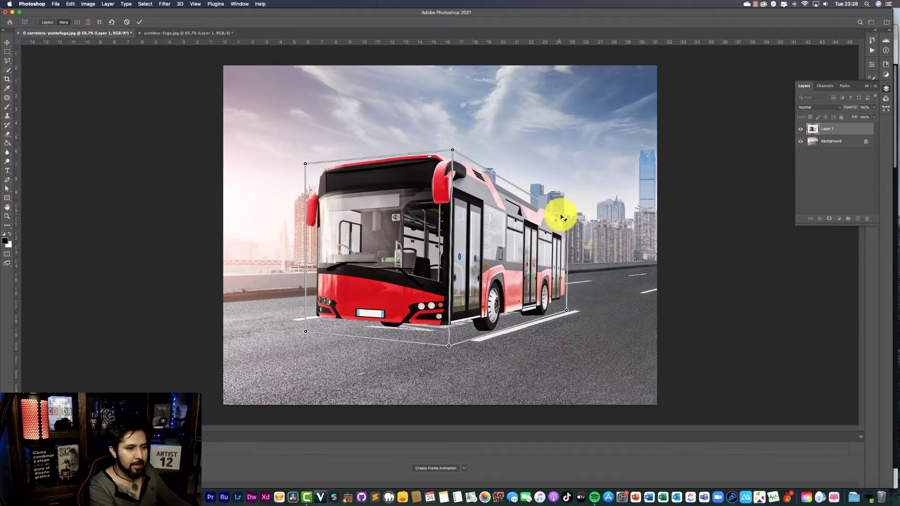
drag(570, 219, 571, 212)
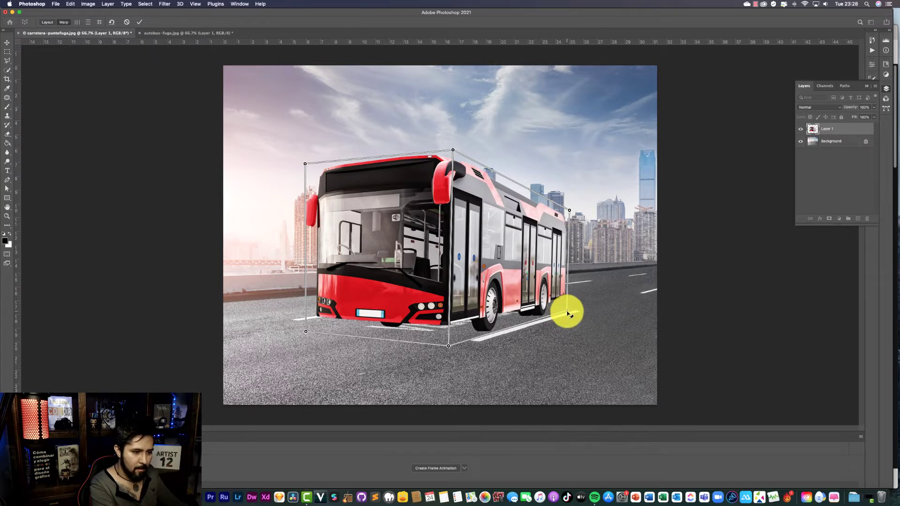
drag(568, 313, 569, 314)
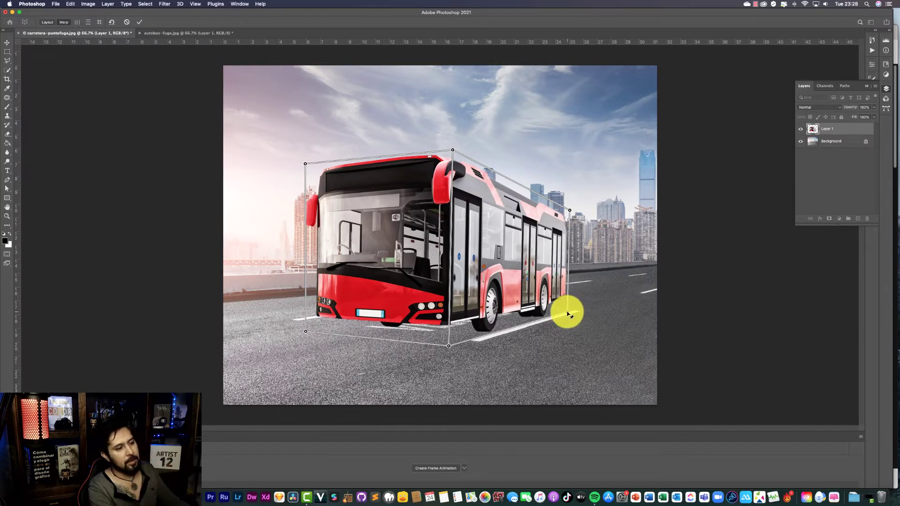
Step: Commit the perspective warp and add a new empty layer for the shadow
key(Return)
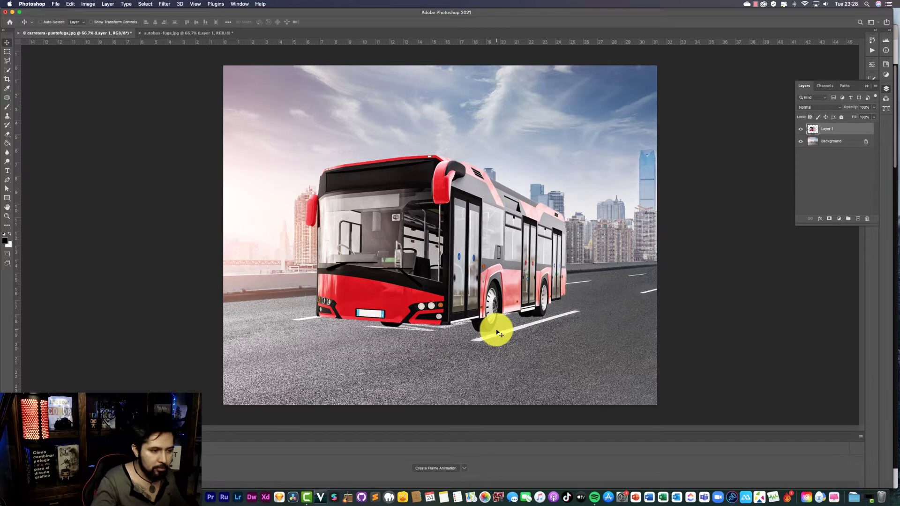
click(814, 141)
click(857, 218)
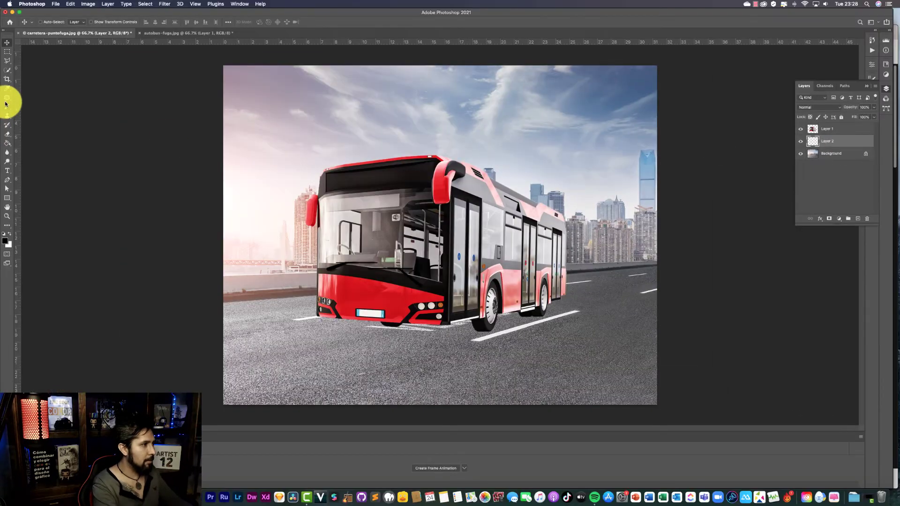
Step: Paint a soft black shadow under the bus wheels with a resized soft brush
click(6, 105)
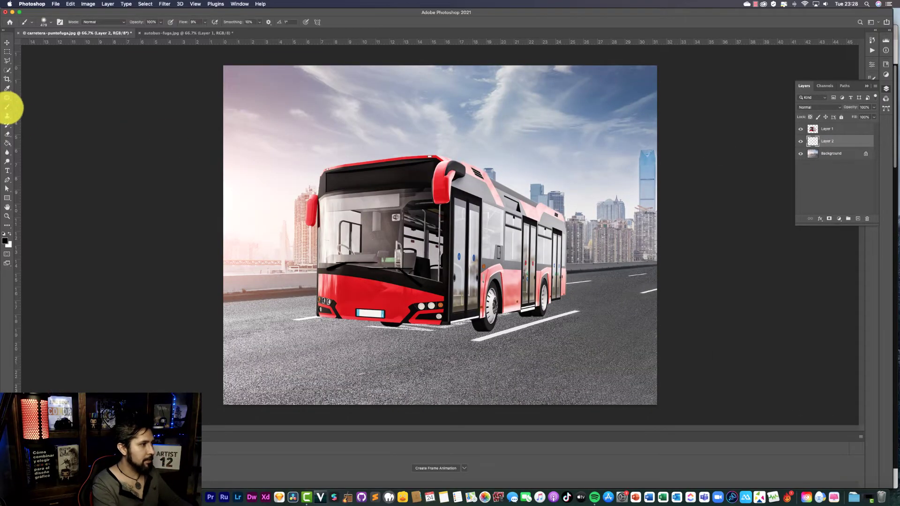
right_click(161, 80)
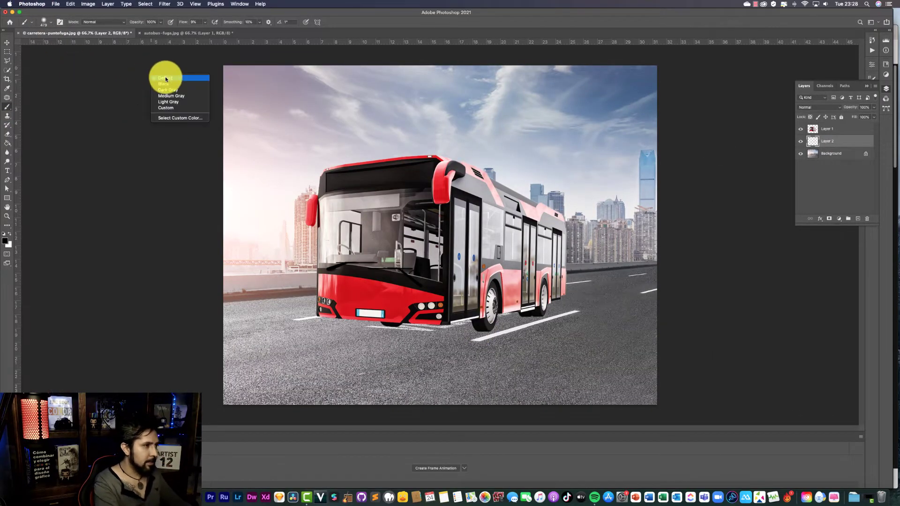
alt+click(352, 148)
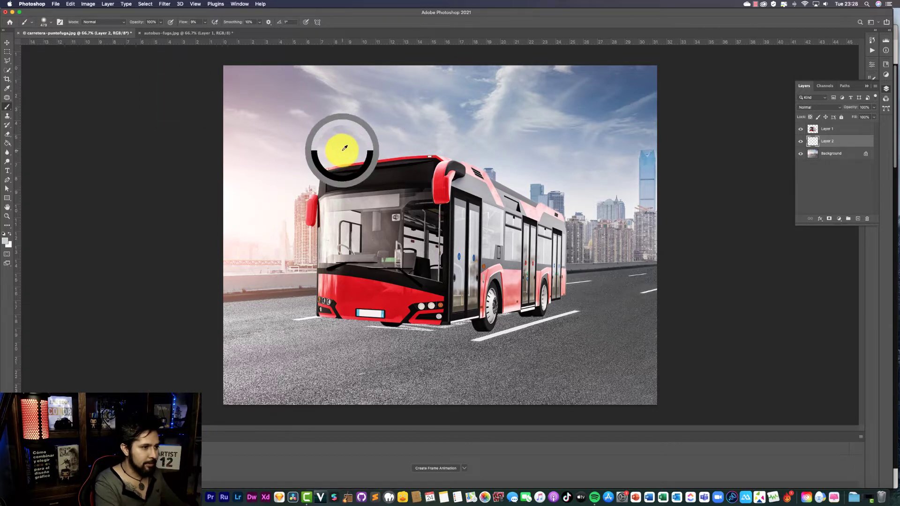
drag(352, 148, 201, 114)
drag(443, 255, 404, 245)
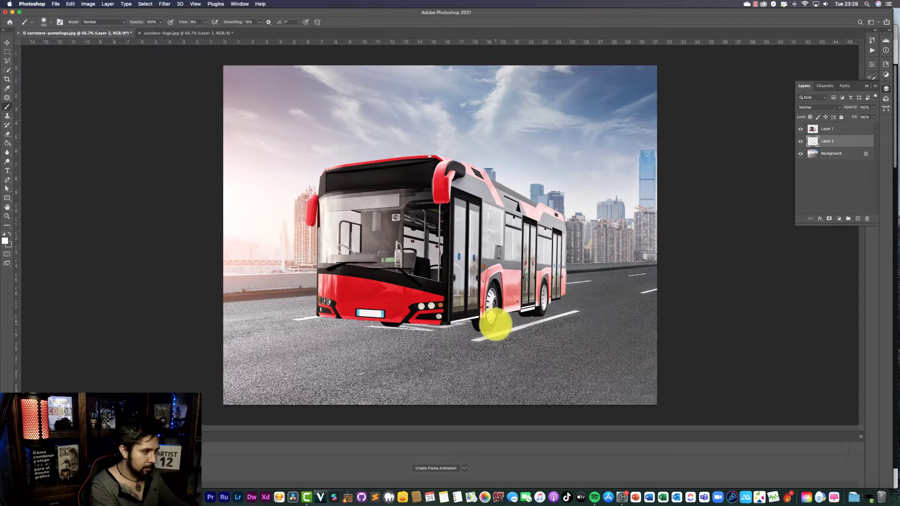
key(s)
key(b)
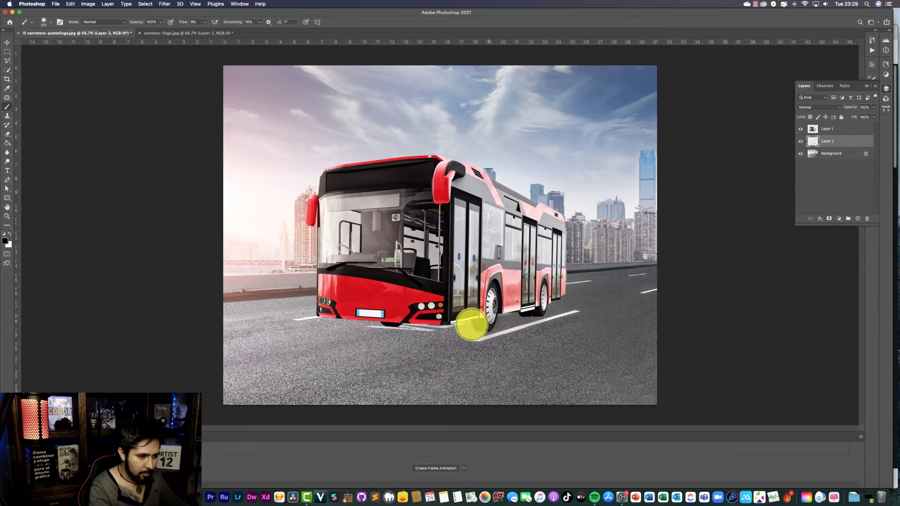
mouse_move(470, 320)
mouse_down()
mouse_move(333, 317)
mouse_move(444, 323)
mouse_move(402, 328)
mouse_move(478, 311)
mouse_move(386, 315)
mouse_move(482, 321)
mouse_move(519, 306)
mouse_move(492, 305)
mouse_move(478, 316)
mouse_move(552, 294)
mouse_move(378, 316)
mouse_move(372, 326)
mouse_move(456, 323)
mouse_up()
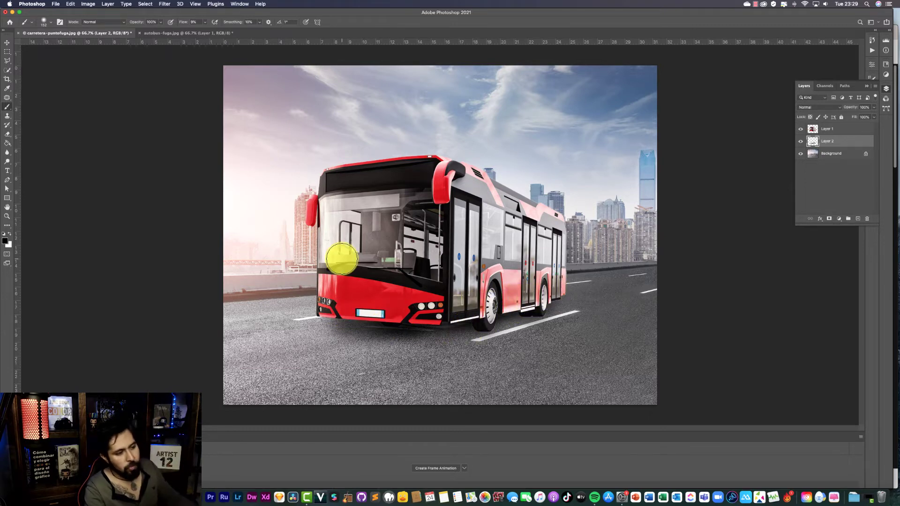
key(v)
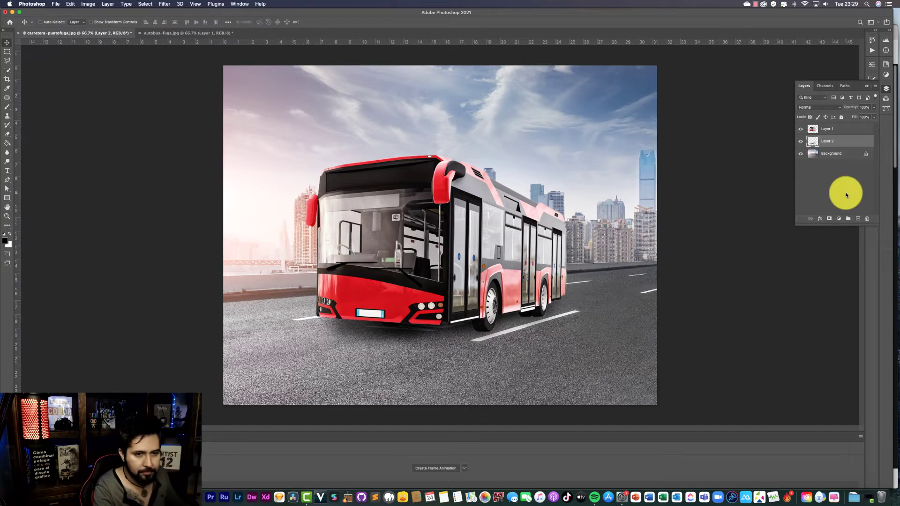
Step: Move the bus and shadow layers together up-right and scale them down further along the road
shift+click(814, 131)
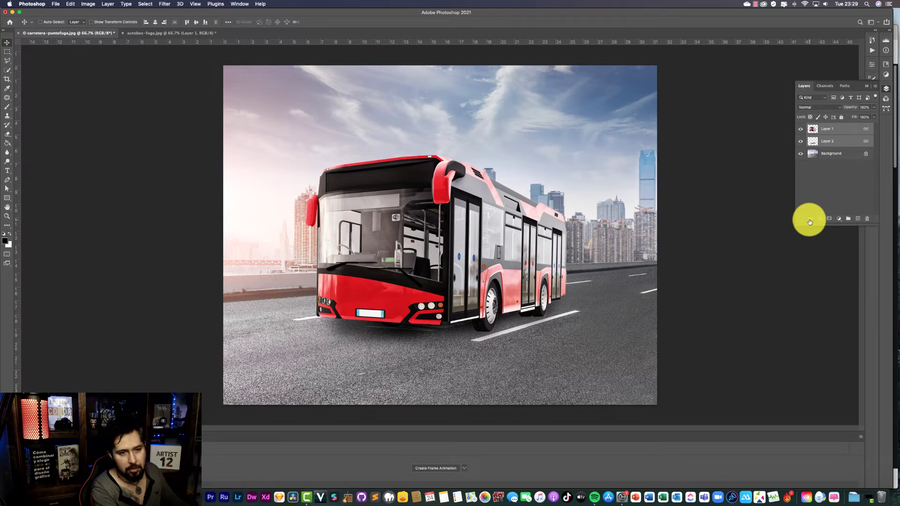
drag(372, 230, 423, 218)
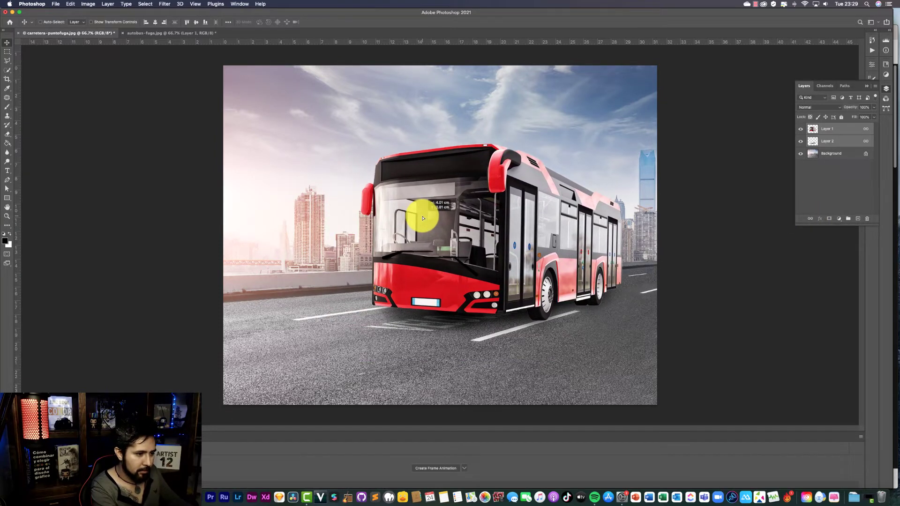
key(super+t)
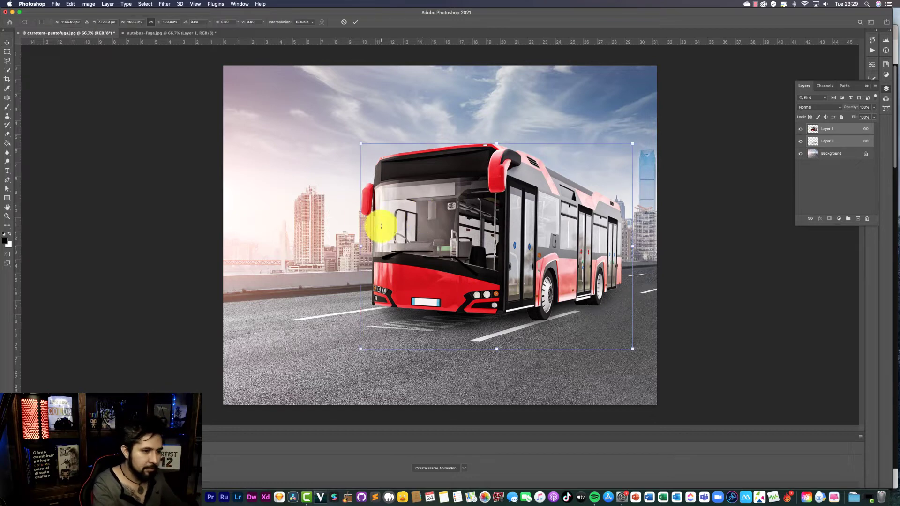
drag(360, 143, 387, 152)
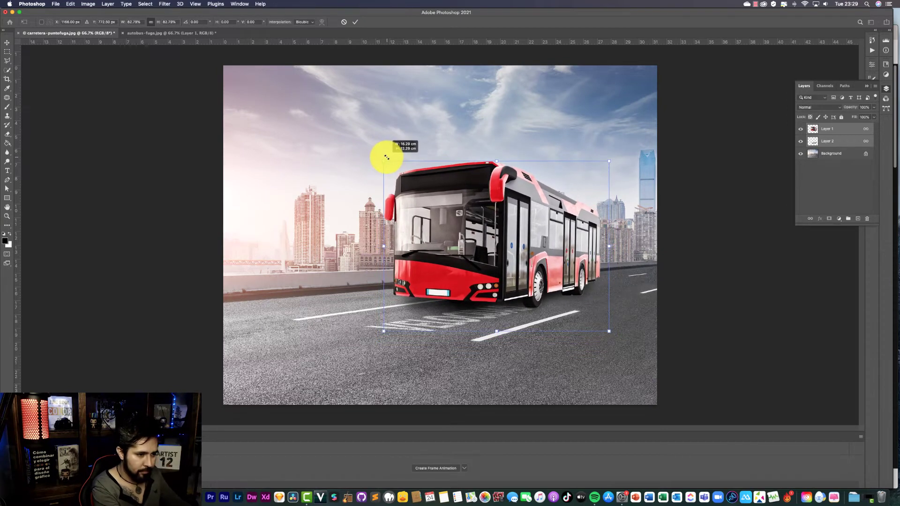
drag(438, 202, 462, 213)
key(Return)
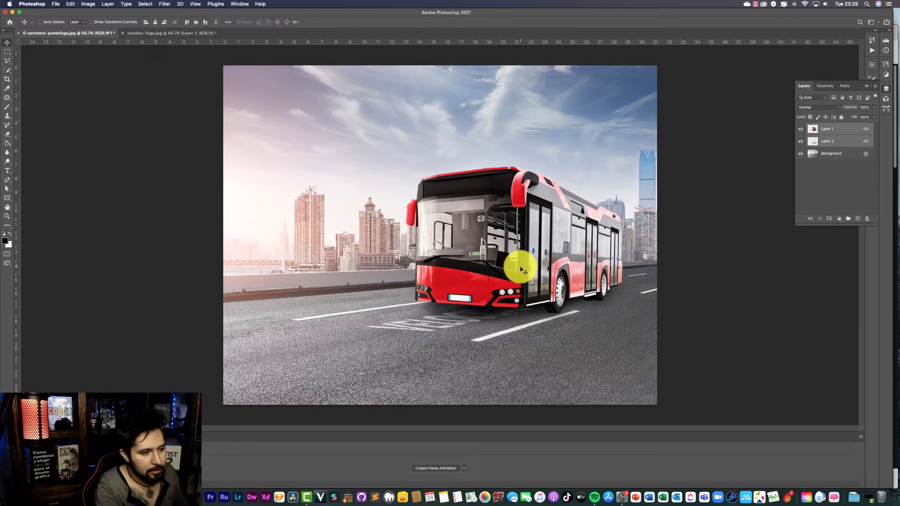
click(816, 133)
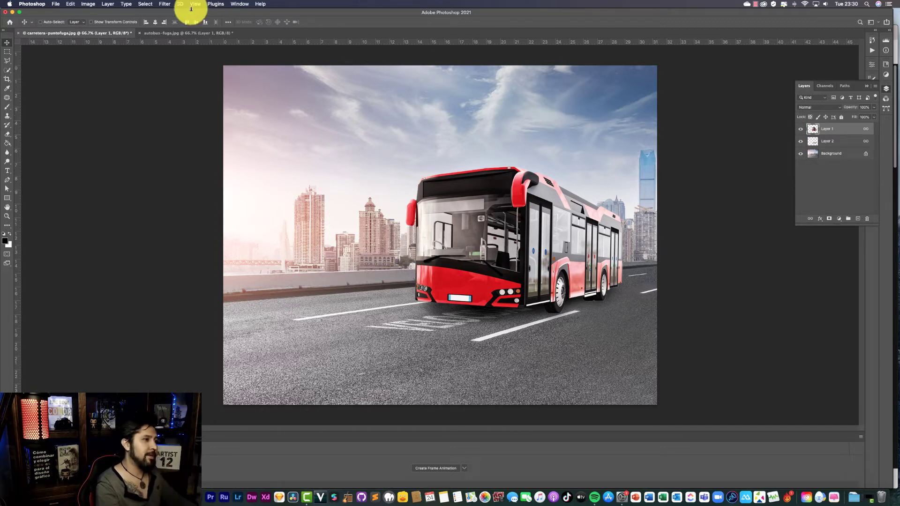
Step: Open the Filter menu
click(164, 4)
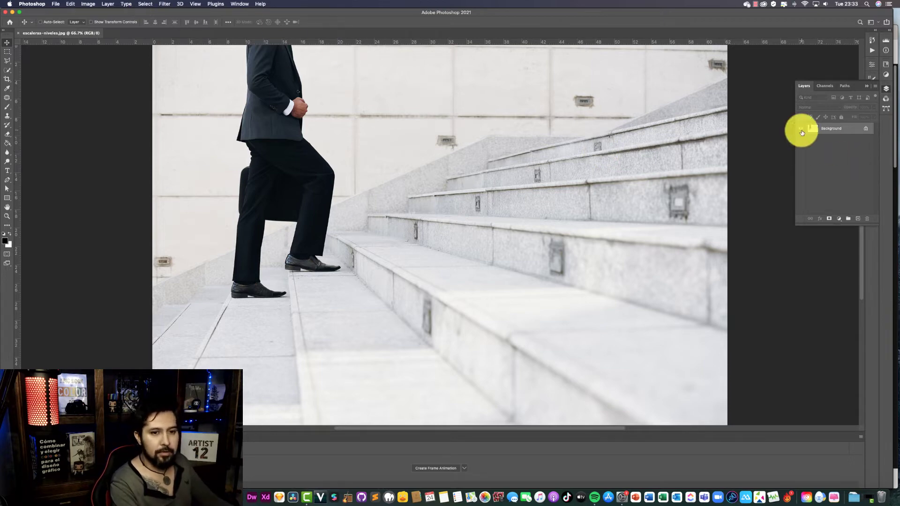
Step: Duplicate the stairs photo to a new layer and add SUBAMOS text over the steps
key(super+j)
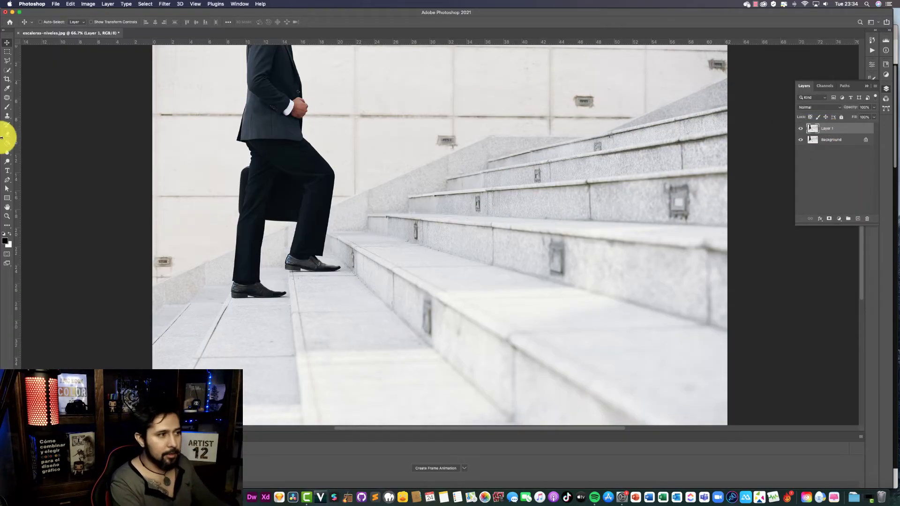
click(8, 171)
click(381, 206)
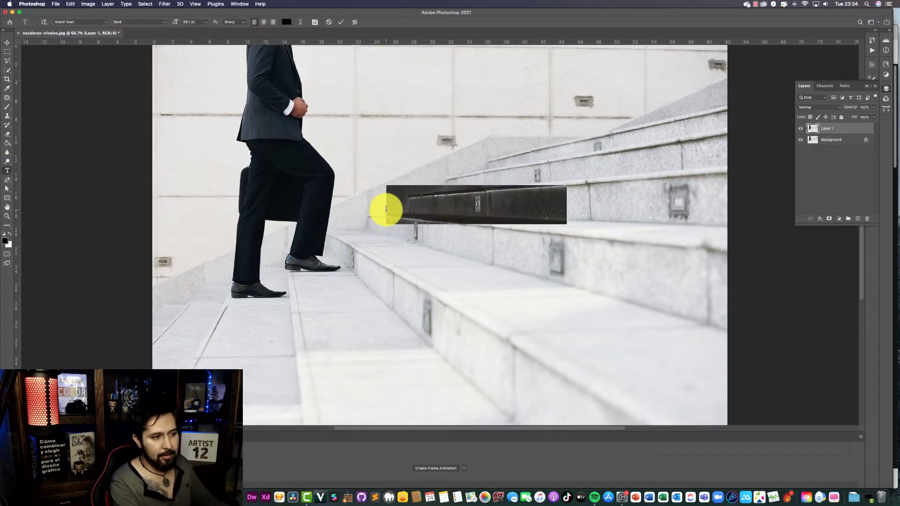
key(BackSpace)
text(SUBAMOS)
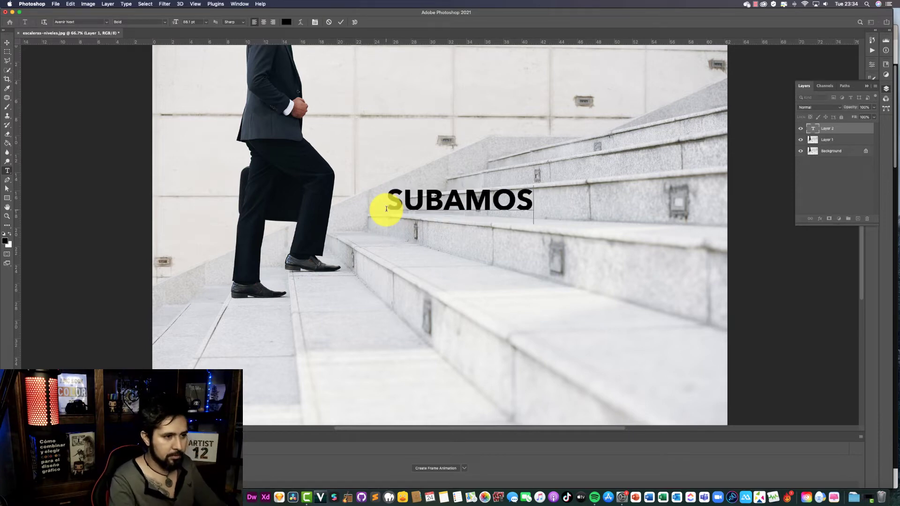
click(5, 42)
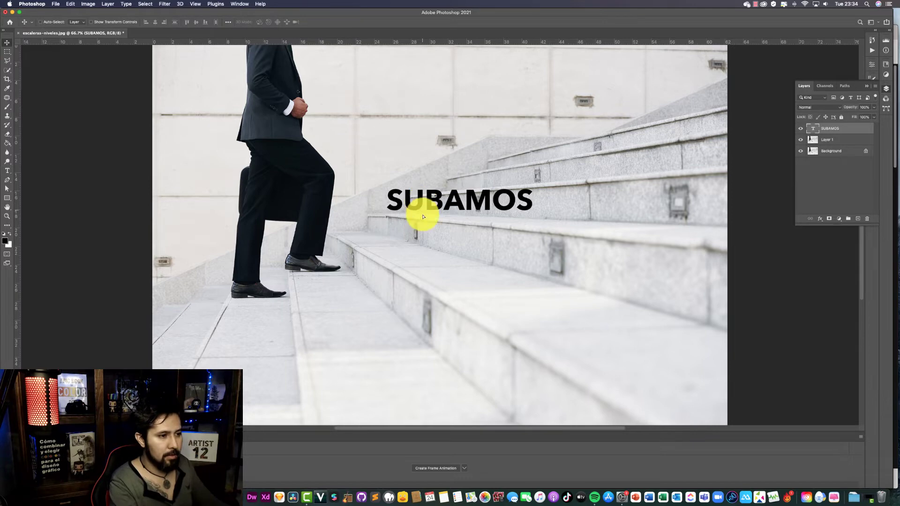
drag(423, 216, 385, 265)
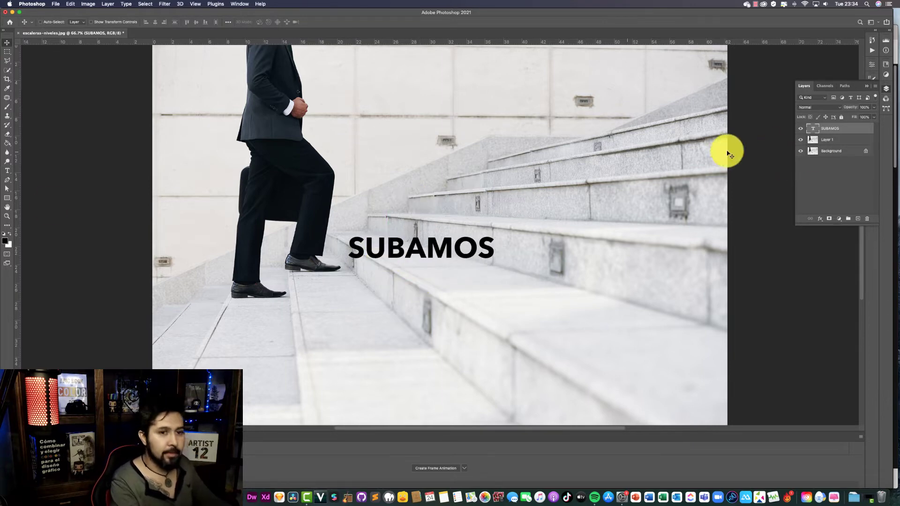
Step: Colour the SUBAMOS text blue and drag it further down-right onto the steps
key(t)
click(5, 242)
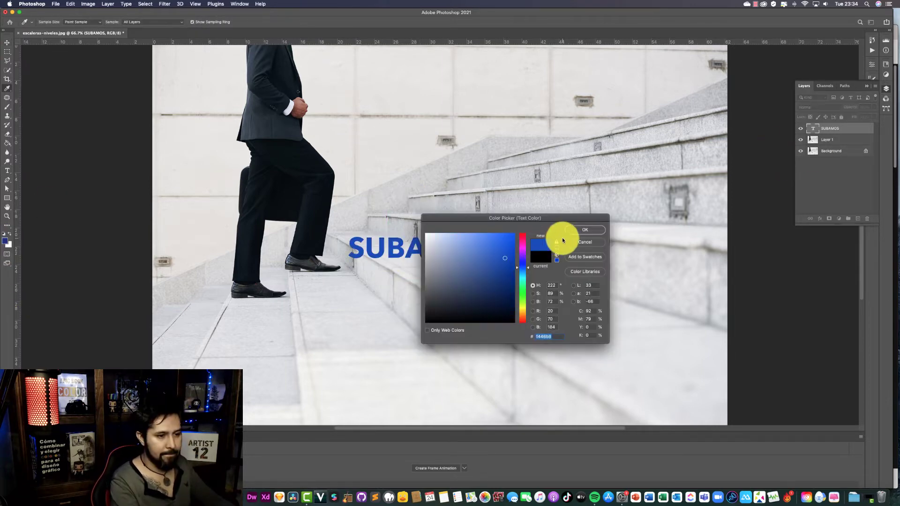
key(Return)
click(6, 43)
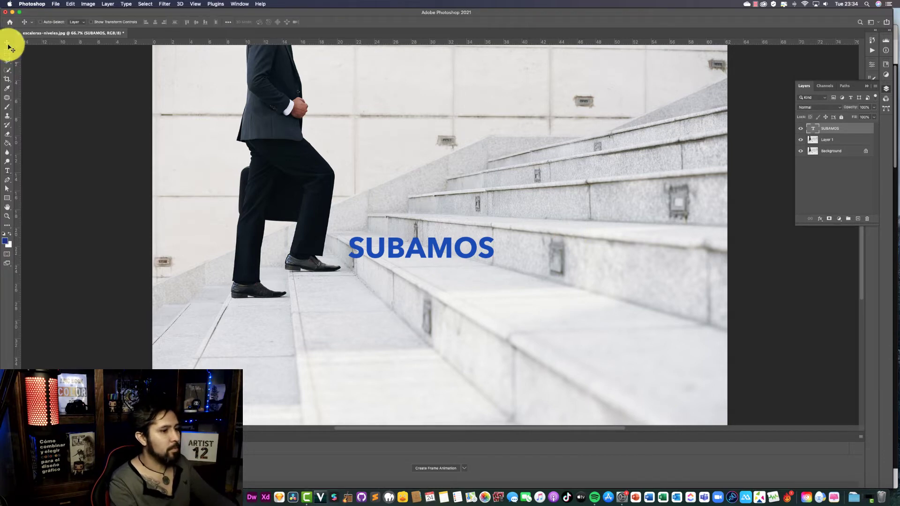
drag(396, 250, 429, 281)
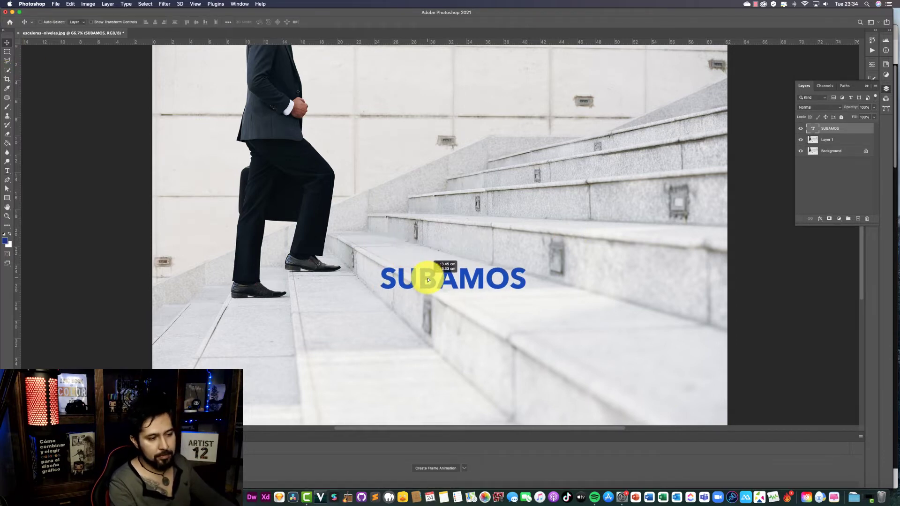
Step: Rasterize the SUBAMOS type layer and cut the word out with a rectangular selection
right_click(841, 128)
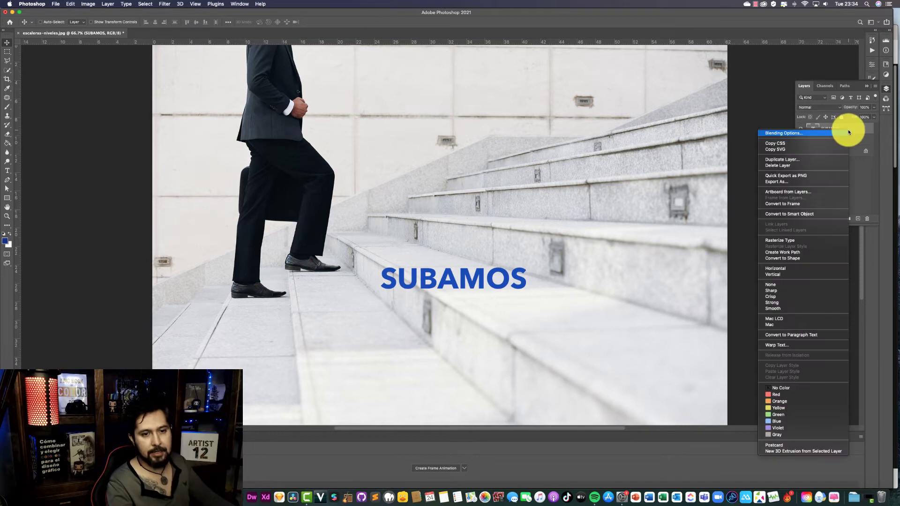
click(779, 240)
click(7, 51)
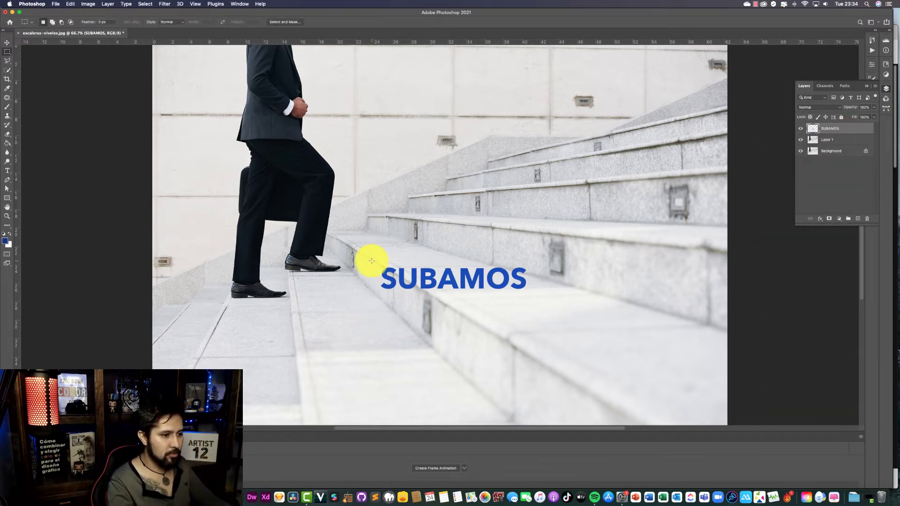
drag(356, 251, 574, 311)
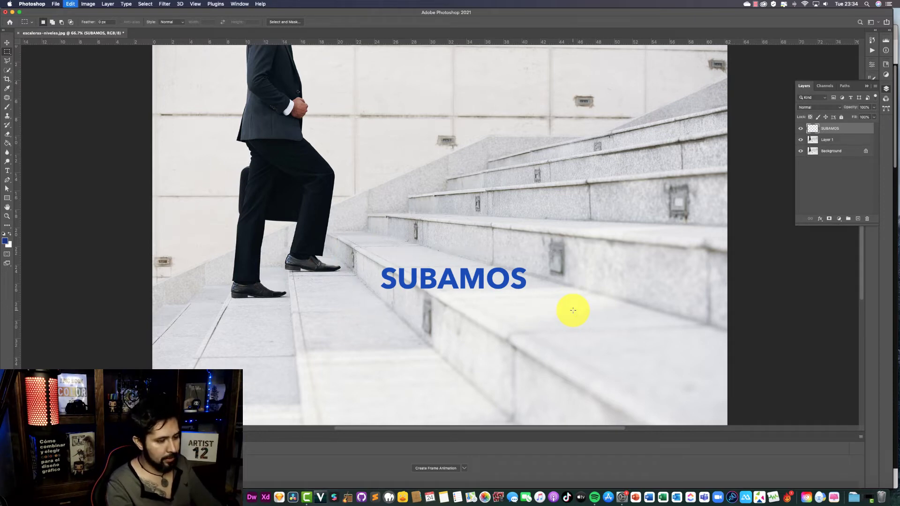
key(super+x)
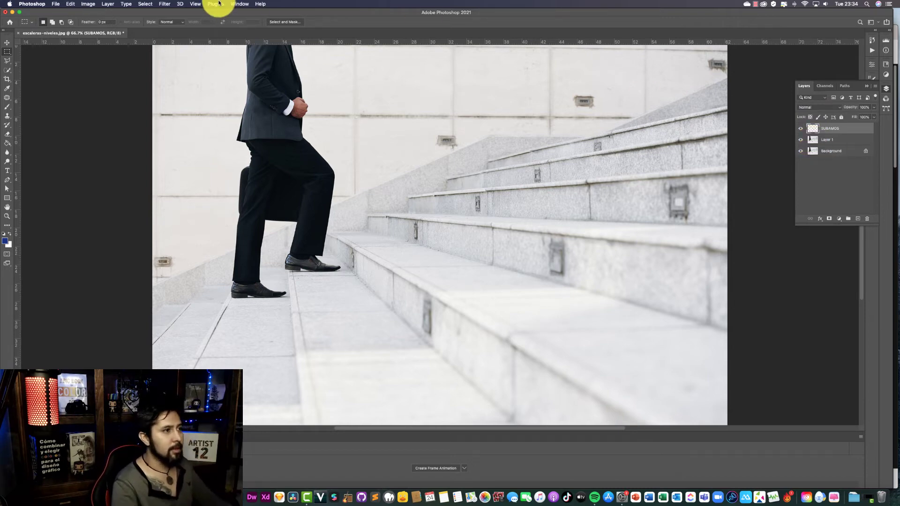
click(195, 5)
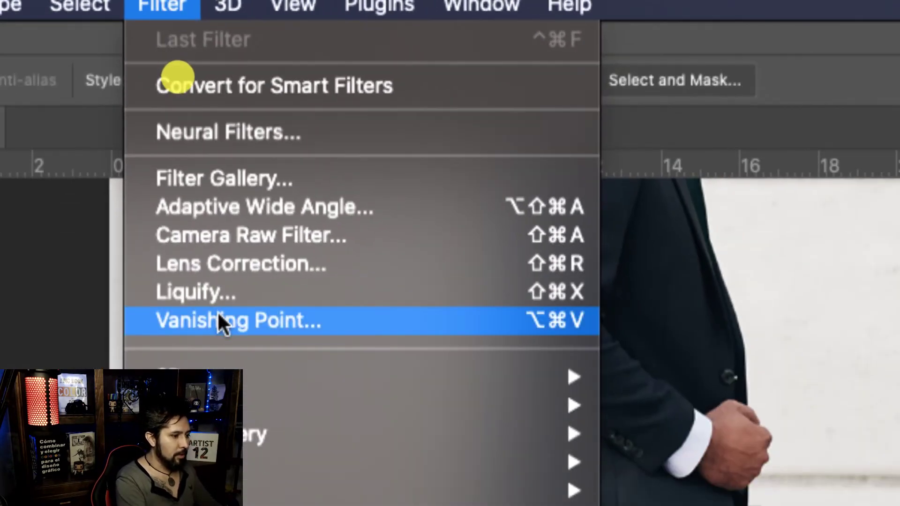
Step: In Vanishing Point, draw a perspective plane on the lower stair step
click(219, 314)
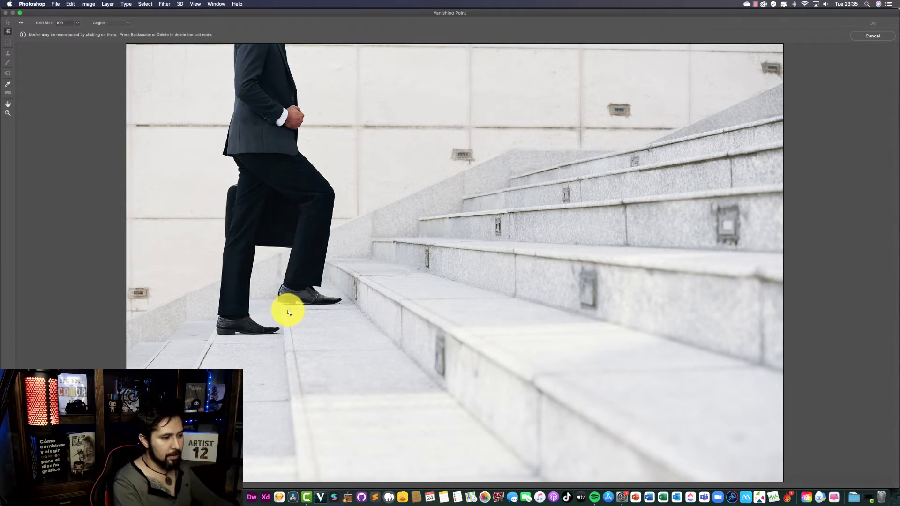
click(287, 310)
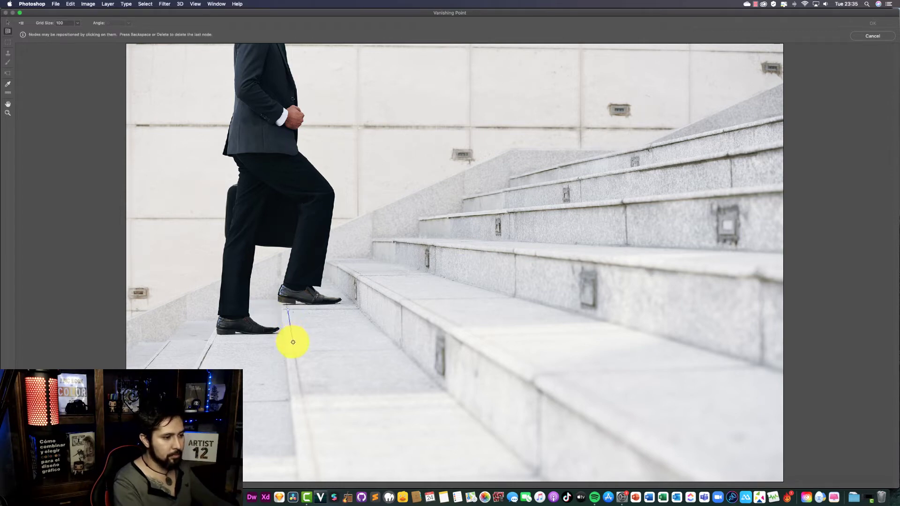
click(399, 349)
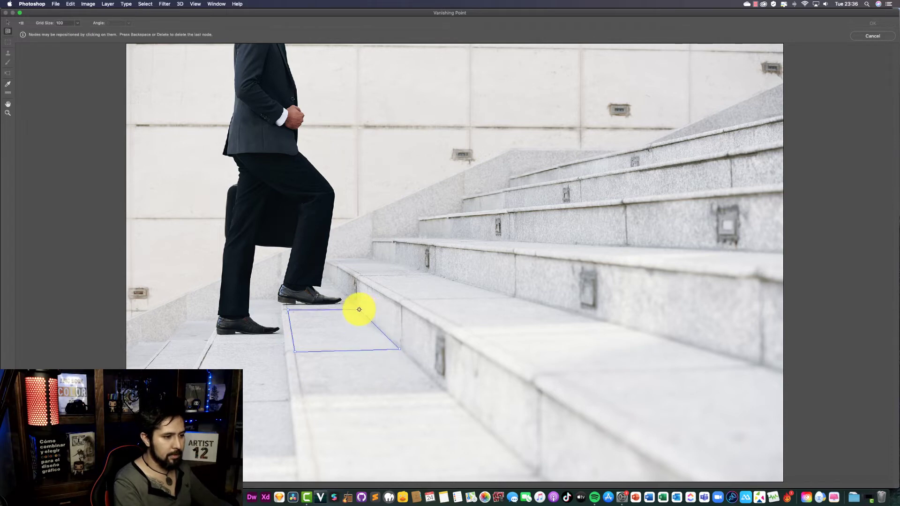
click(359, 310)
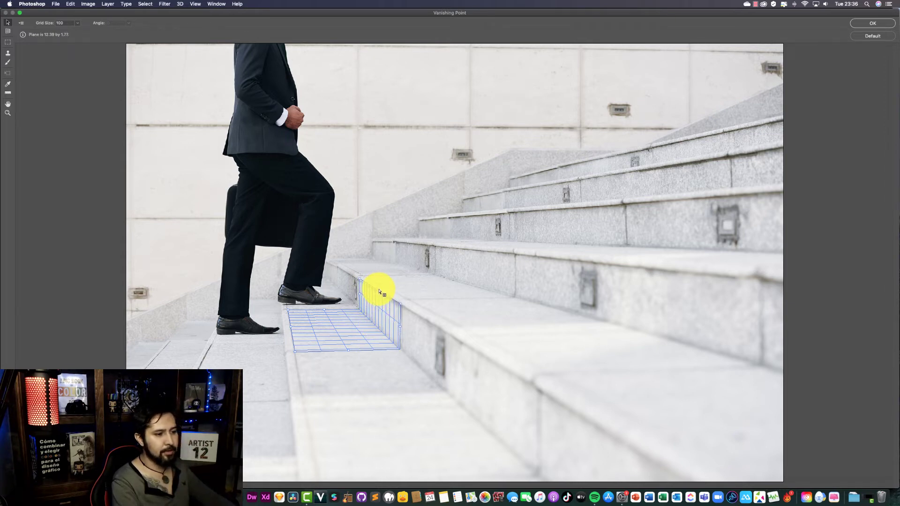
Step: Extend perpendicular planes up two risers and paste the SUBAMOS text in
drag(380, 292, 473, 277)
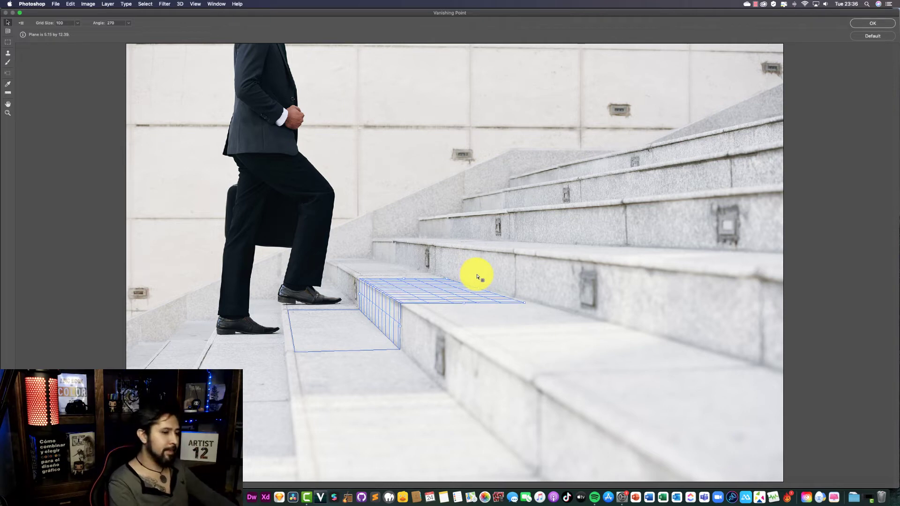
drag(477, 277, 483, 253)
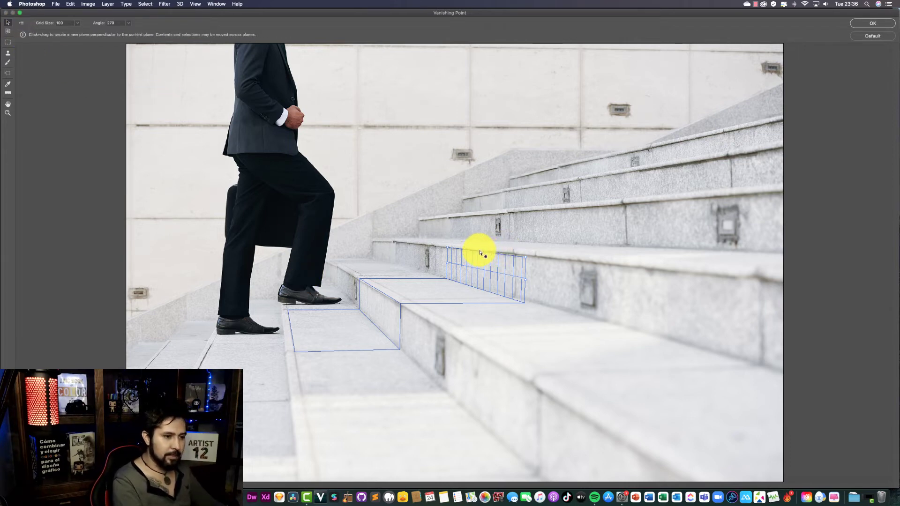
drag(480, 254, 643, 233)
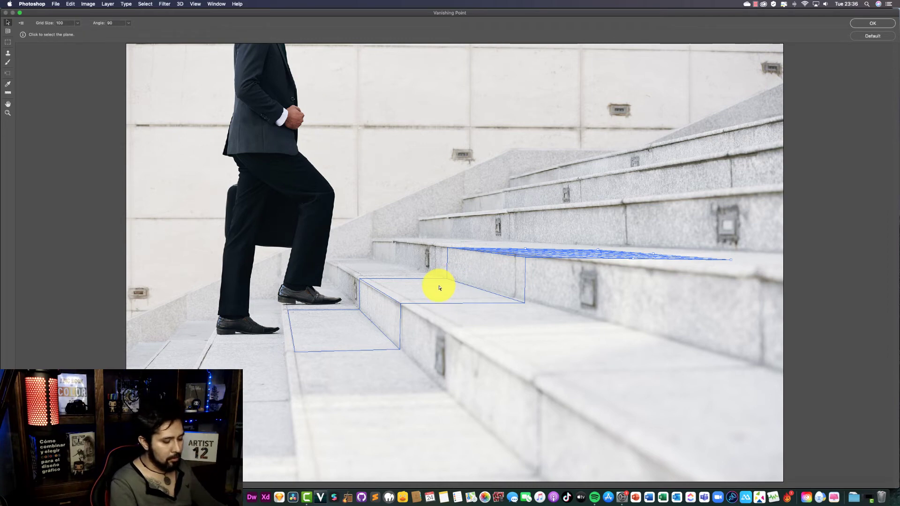
key(super+v)
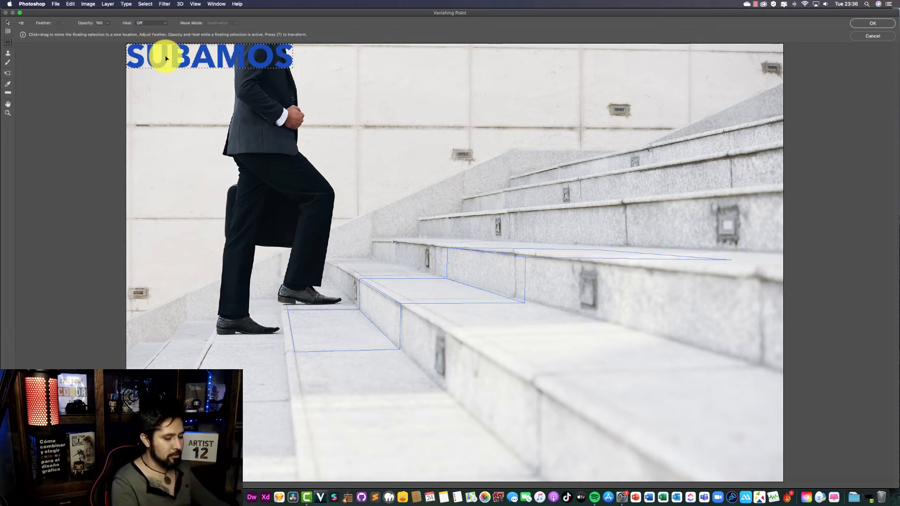
Step: Drag the pasted SUBAMOS onto the stair planes, then rotate and scale it across the steps
mouse_move(166, 58)
mouse_down()
mouse_move(360, 321)
mouse_move(364, 314)
mouse_up()
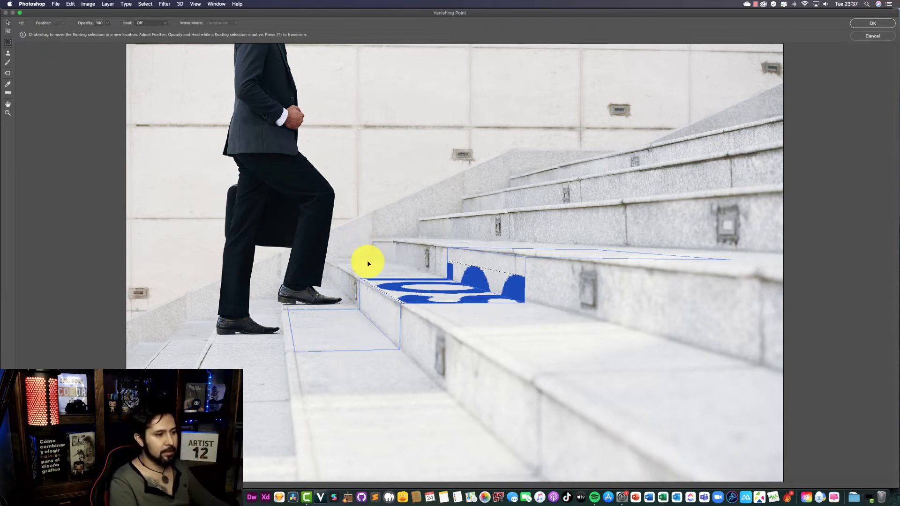
mouse_move(364, 313)
mouse_down()
mouse_move(366, 261)
mouse_move(387, 293)
mouse_up()
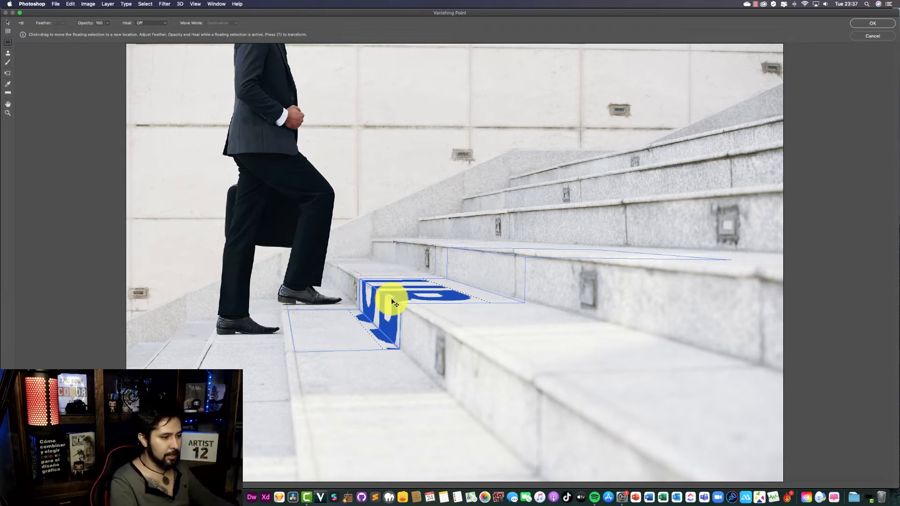
click(370, 213)
key(t)
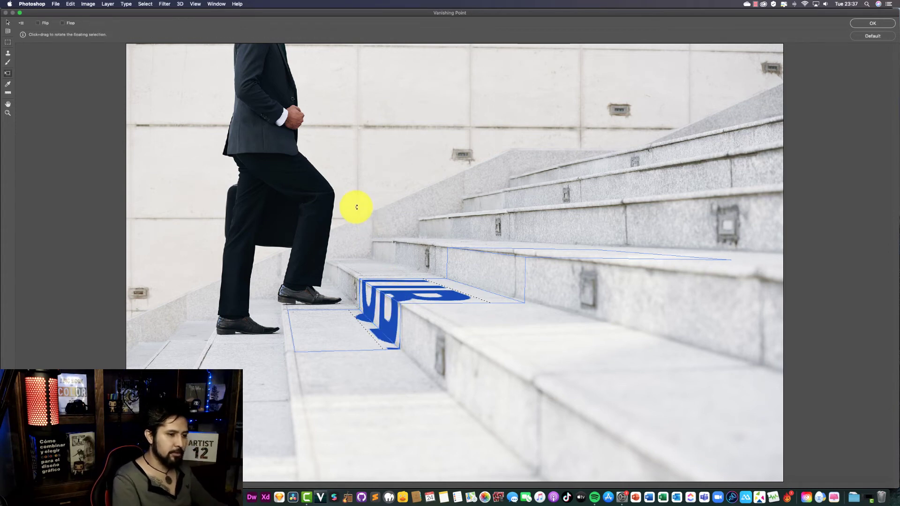
mouse_move(344, 308)
mouse_down()
mouse_move(372, 383)
mouse_move(339, 346)
mouse_move(388, 321)
mouse_move(254, 327)
mouse_move(265, 435)
mouse_move(281, 425)
mouse_move(347, 302)
mouse_move(249, 316)
mouse_move(367, 343)
mouse_move(321, 315)
mouse_move(255, 336)
mouse_move(249, 322)
mouse_up()
mouse_move(343, 343)
mouse_down()
mouse_move(317, 325)
mouse_move(407, 283)
mouse_move(374, 317)
mouse_move(510, 258)
mouse_move(444, 277)
mouse_move(351, 327)
mouse_move(332, 322)
mouse_up()
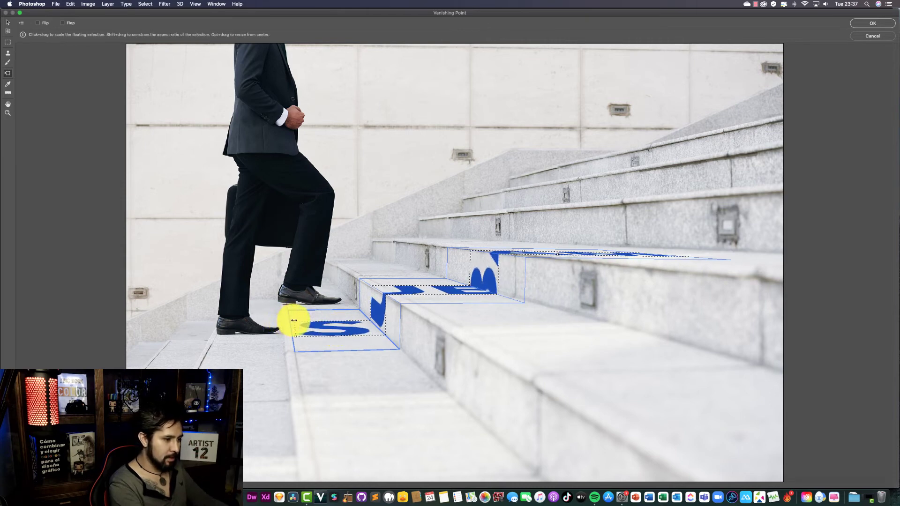
mouse_move(294, 327)
mouse_down()
mouse_move(390, 296)
mouse_move(371, 295)
mouse_move(412, 296)
mouse_move(341, 331)
mouse_move(331, 322)
mouse_move(392, 287)
mouse_move(459, 328)
mouse_move(364, 315)
mouse_move(320, 328)
mouse_up()
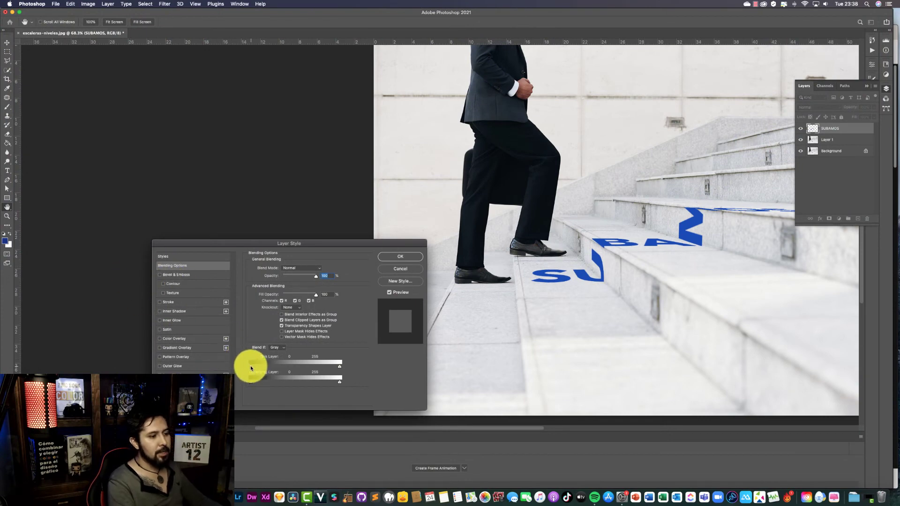
Step: Shift the Blend If This Layer black slider so stone shows through SUBAMOS, then zoom out
drag(251, 367, 273, 368)
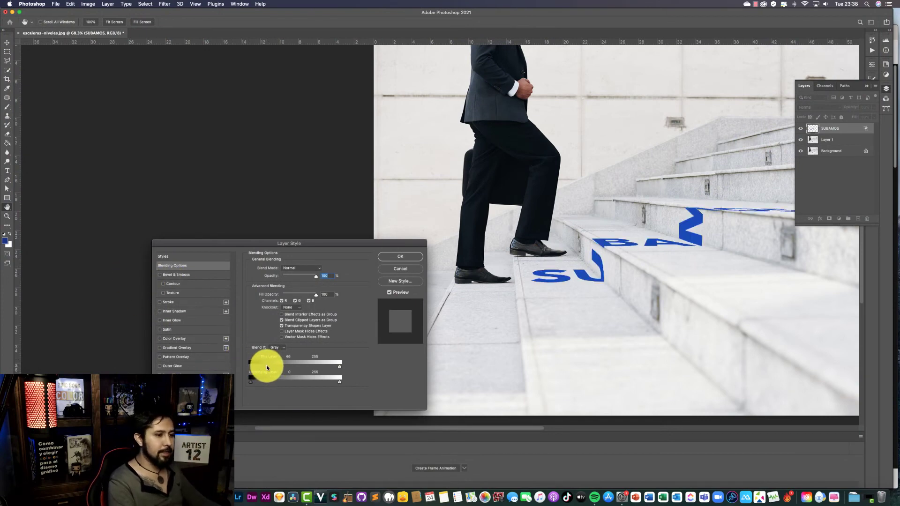
drag(267, 367, 273, 366)
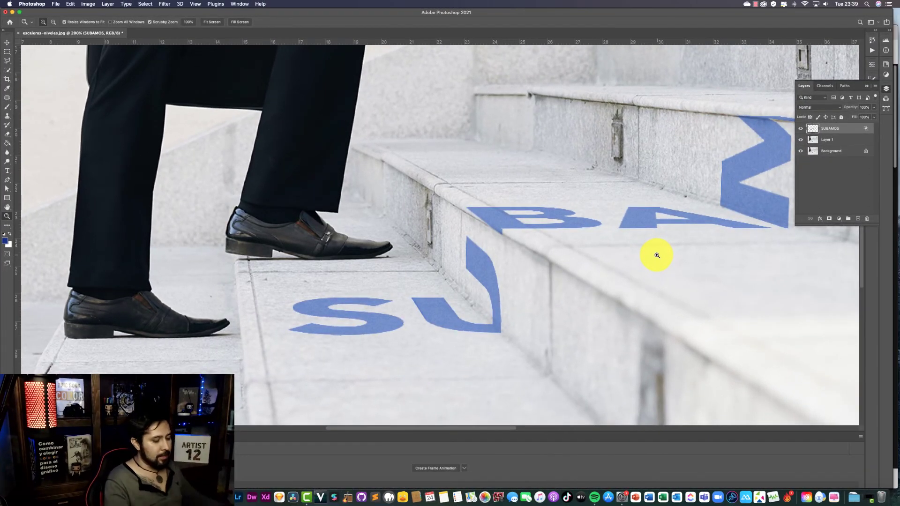
drag(572, 231, 552, 229)
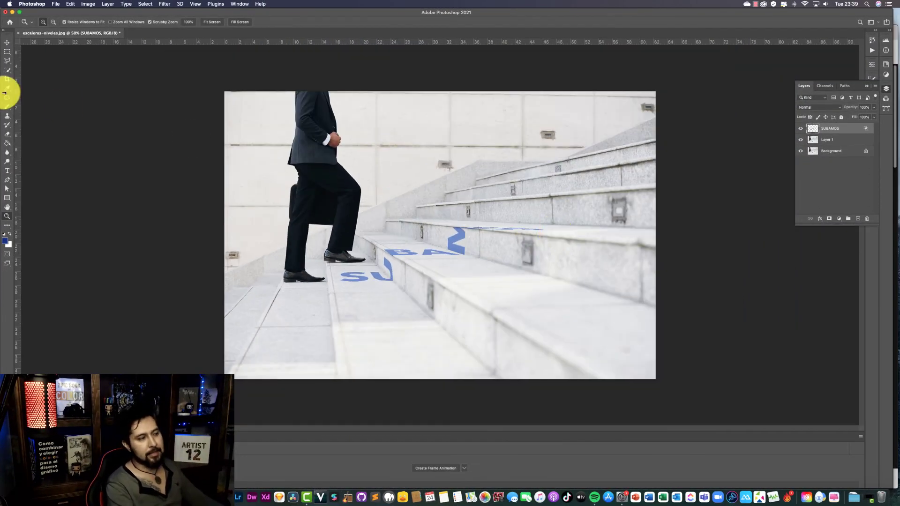
click(5, 45)
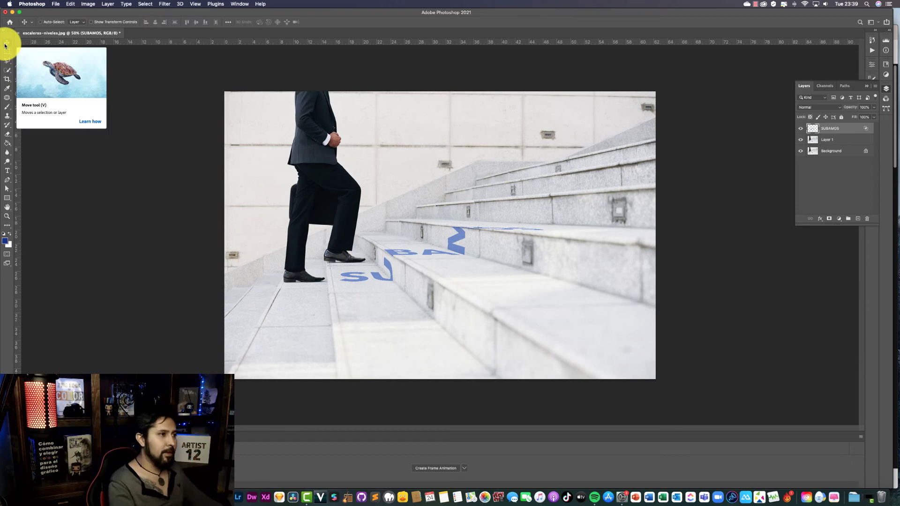
click(164, 3)
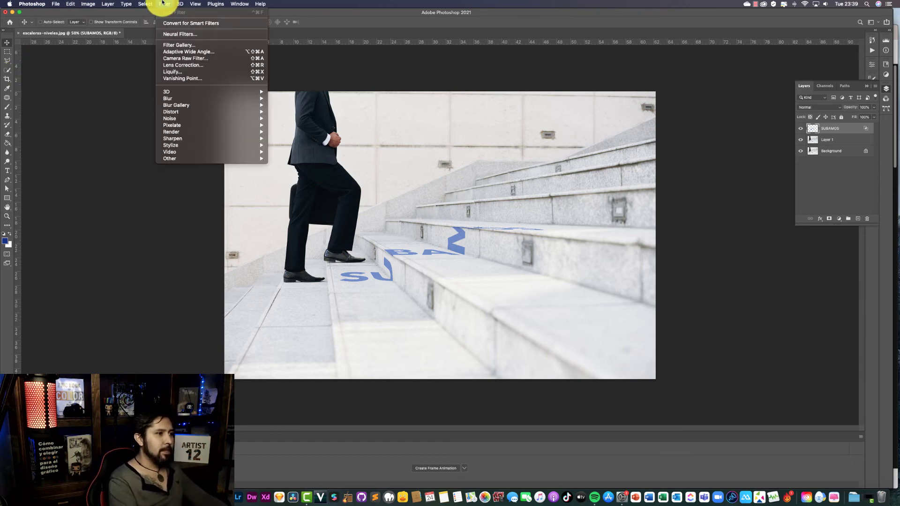